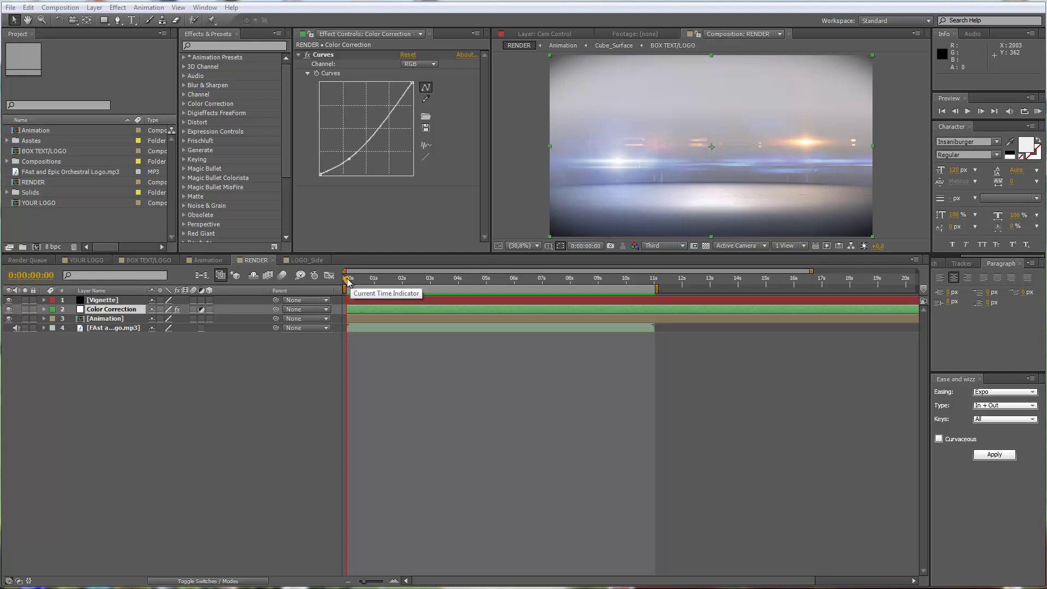
Deselect the Color Correction layer and preview the intro animation
{"action": "left_click", "coordinate": [431, 396]}
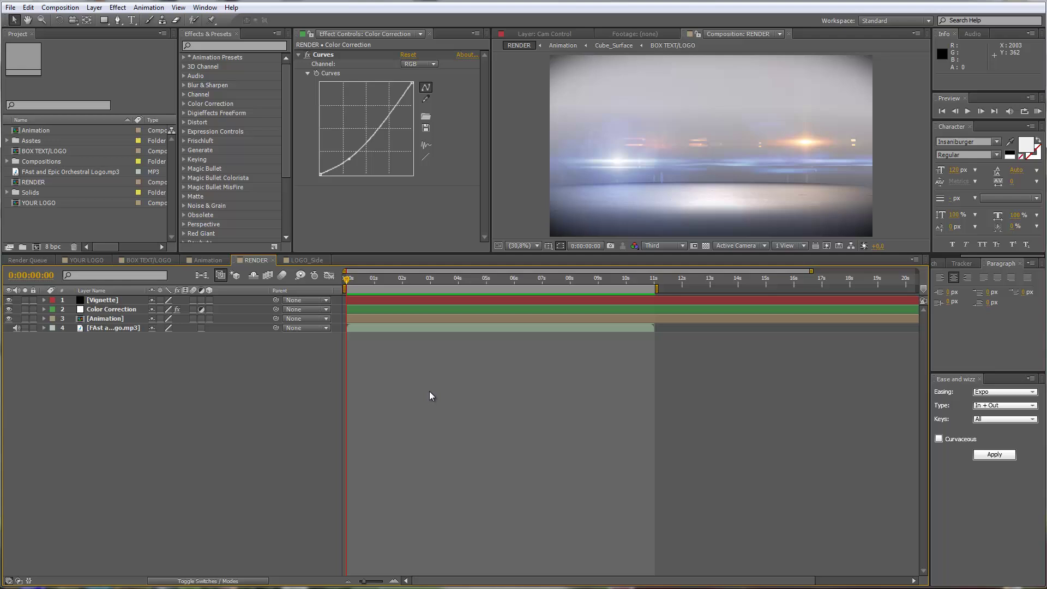
{"action": "key", "text": "KP_0"}
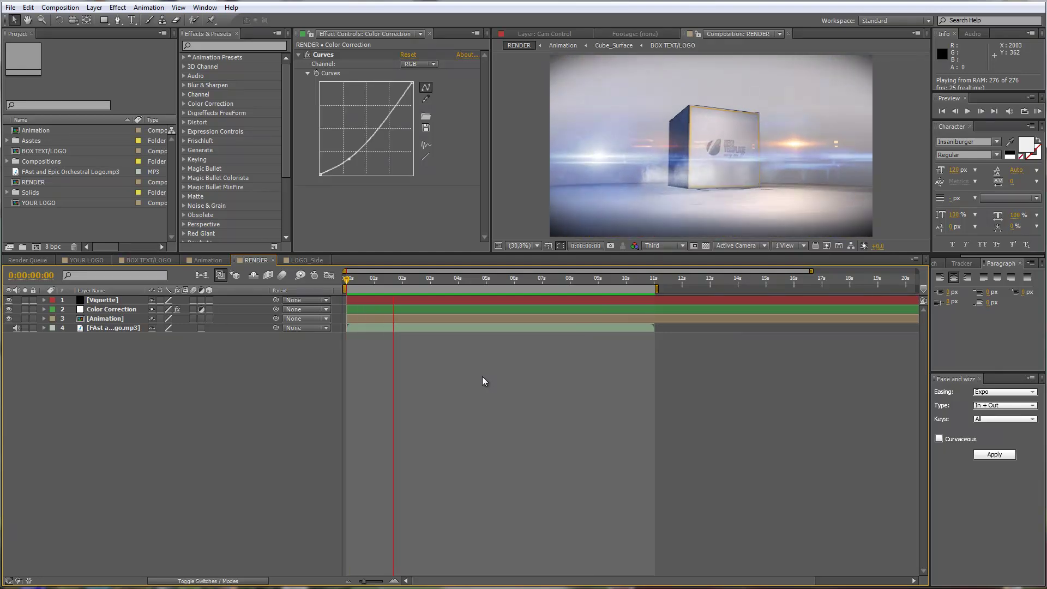
{"action": "key", "text": "space"}
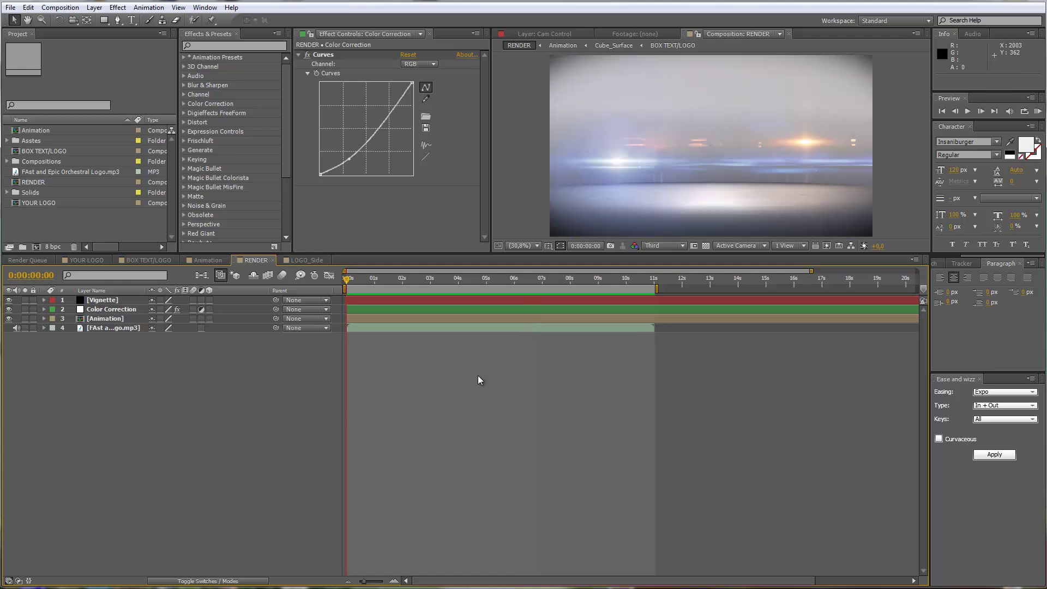
Switch to YOUR LOGO and import graphicINmotion_blackyellow_02.png from disk
{"action": "left_click", "coordinate": [83, 260]}
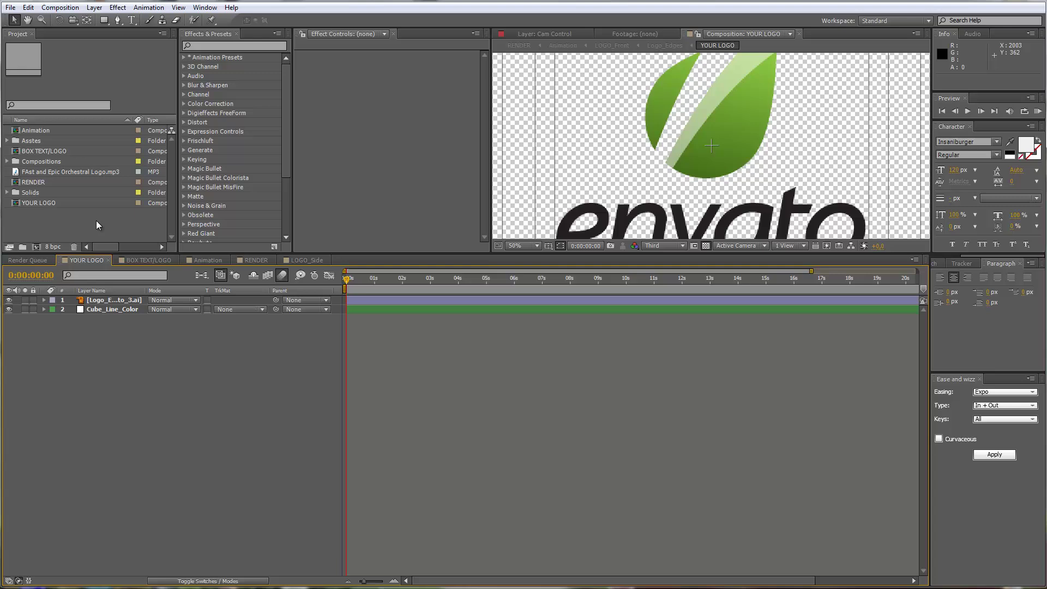
{"action": "left_click", "coordinate": [13, 7]}
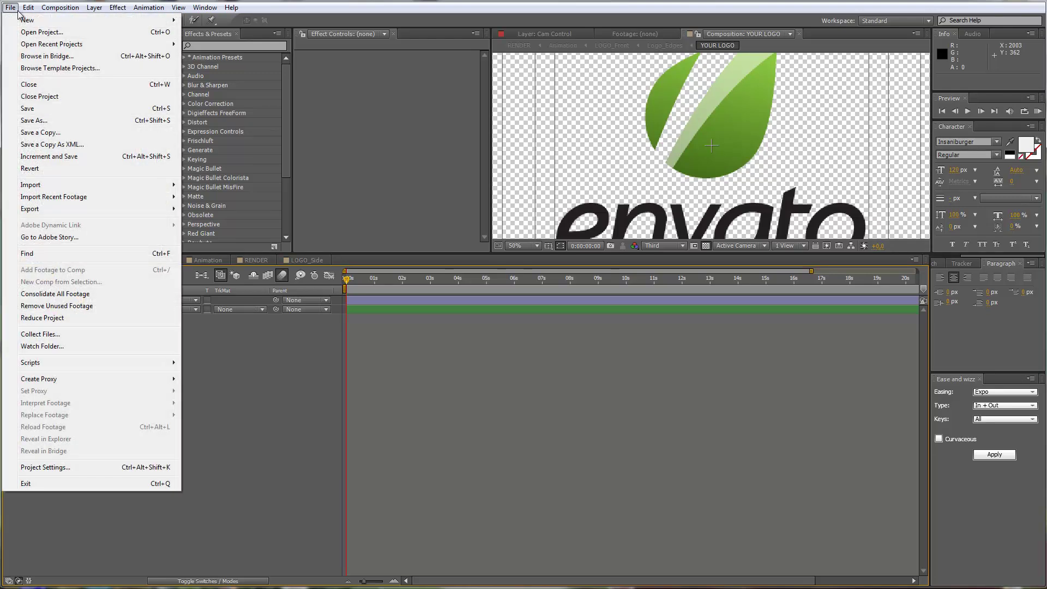
{"action": "mouse_move", "coordinate": [66, 184]}
{"action": "left_click", "coordinate": [222, 185]}
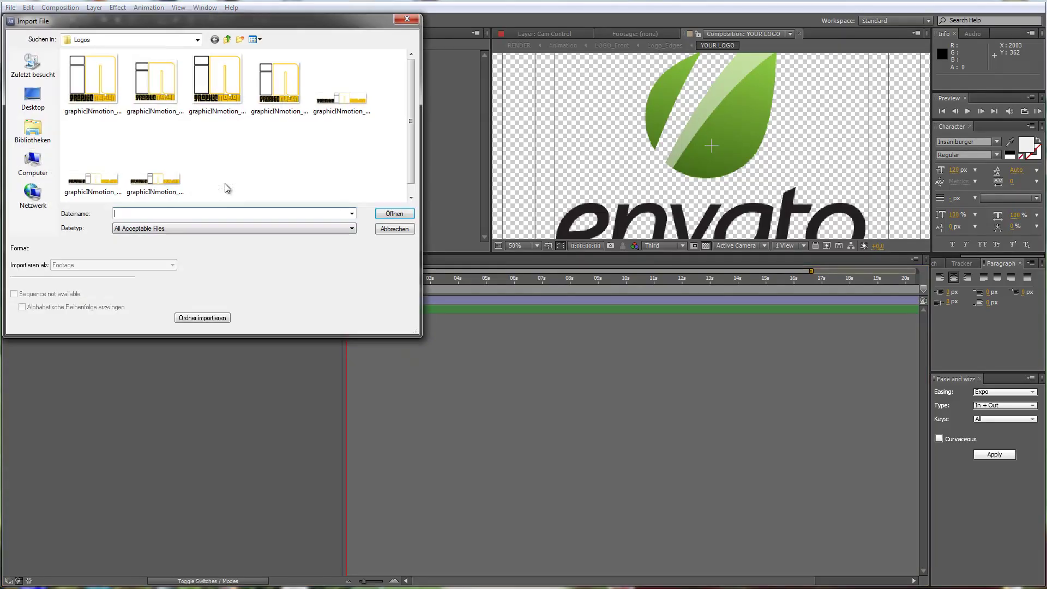
{"action": "left_click", "coordinate": [97, 94]}
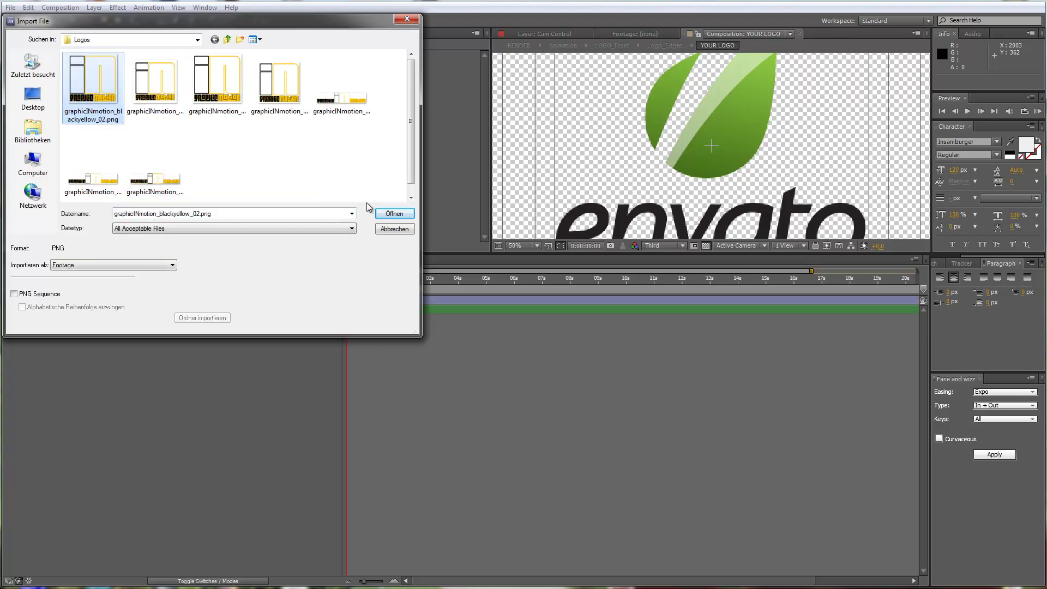
{"action": "left_click", "coordinate": [394, 213]}
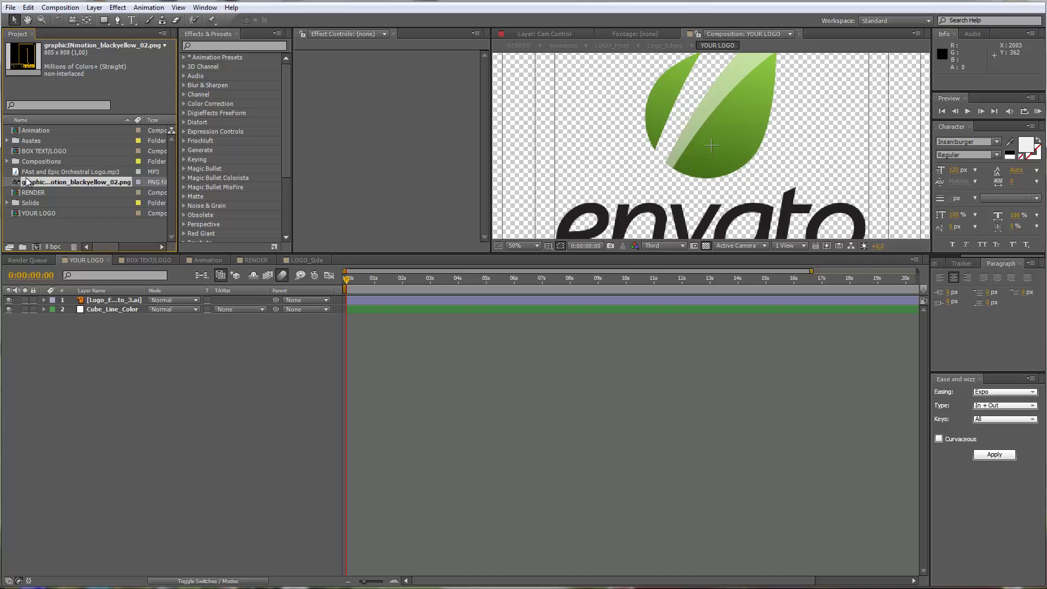
Add the imported PNG to the YOUR LOGO timeline and scale it to 112%
{"action": "left_click_drag", "start_coordinate": [20, 185], "coordinate": [103, 304]}
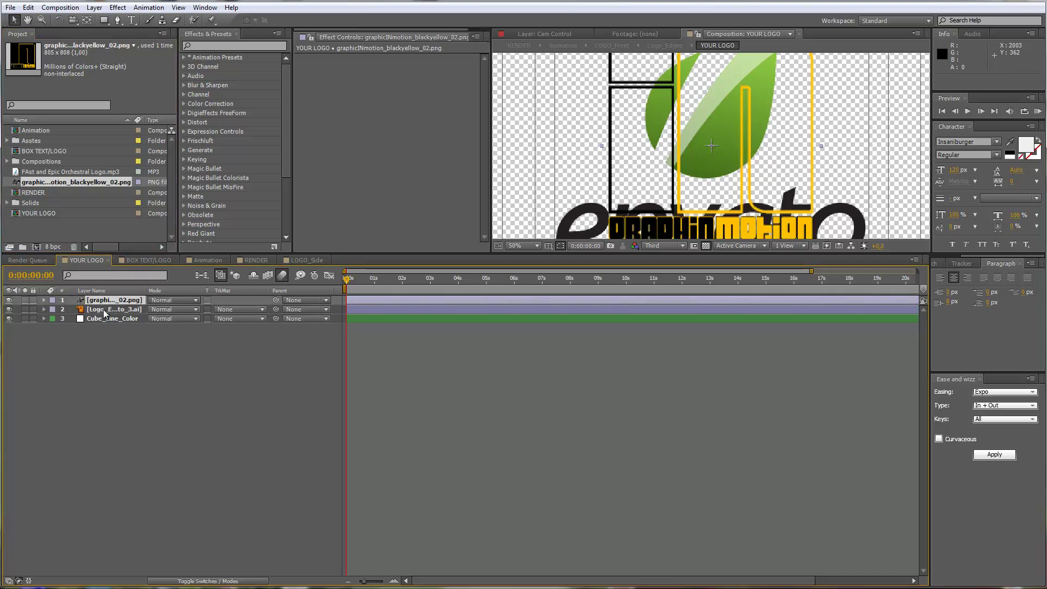
{"action": "scroll", "coordinate": [712, 150], "scroll_direction": "down", "scroll_amount": 1}
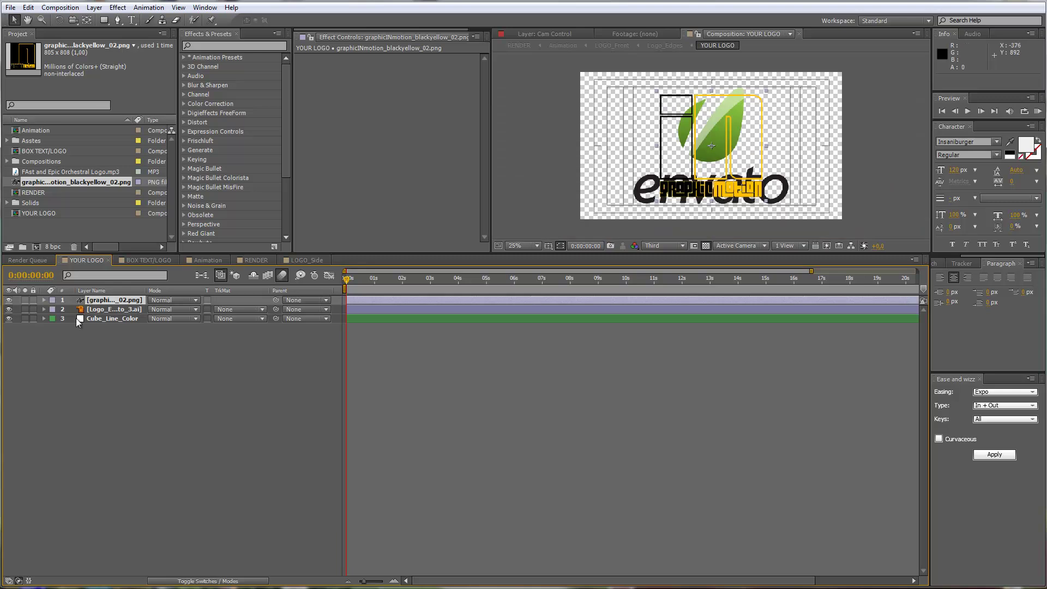
{"action": "key", "text": "a"}
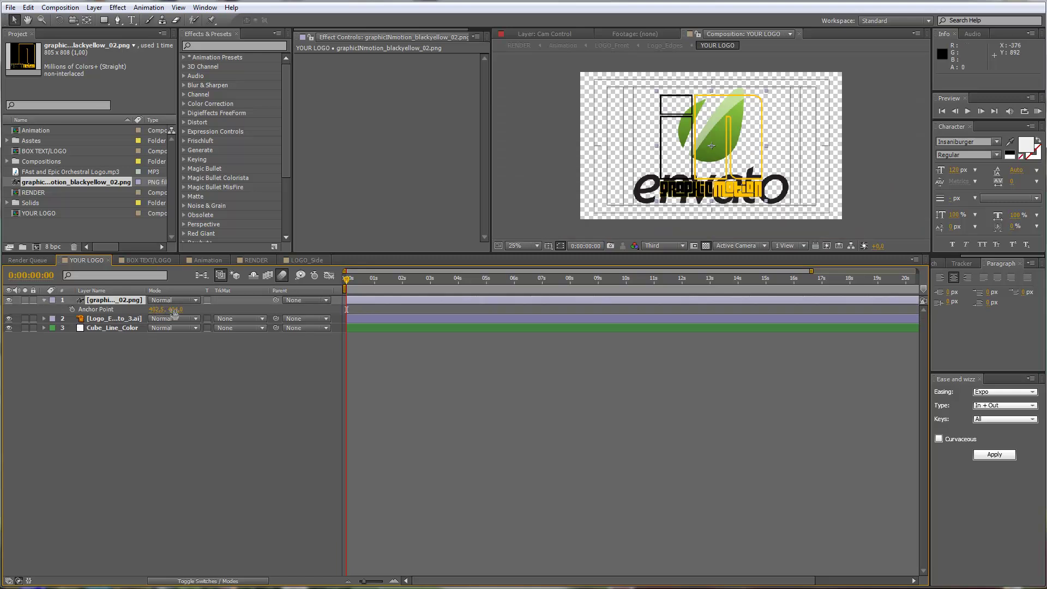
{"action": "left_click_drag", "start_coordinate": [174, 310], "coordinate": [184, 308]}
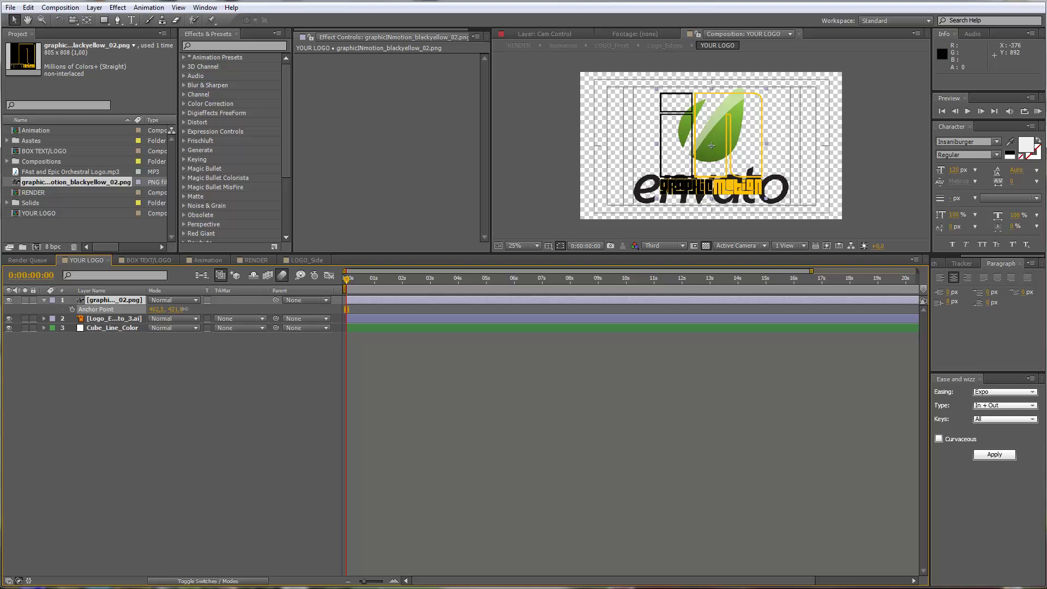
{"action": "key", "text": "ctrl+z"}
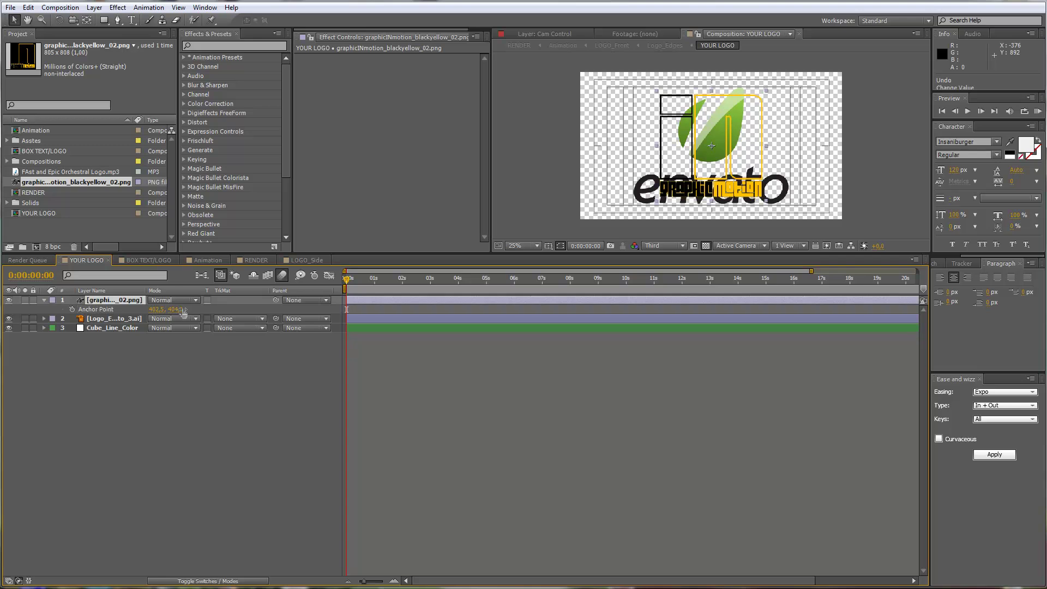
{"action": "key", "text": "s"}
{"action": "left_click_drag", "start_coordinate": [180, 310], "coordinate": [187, 309]}
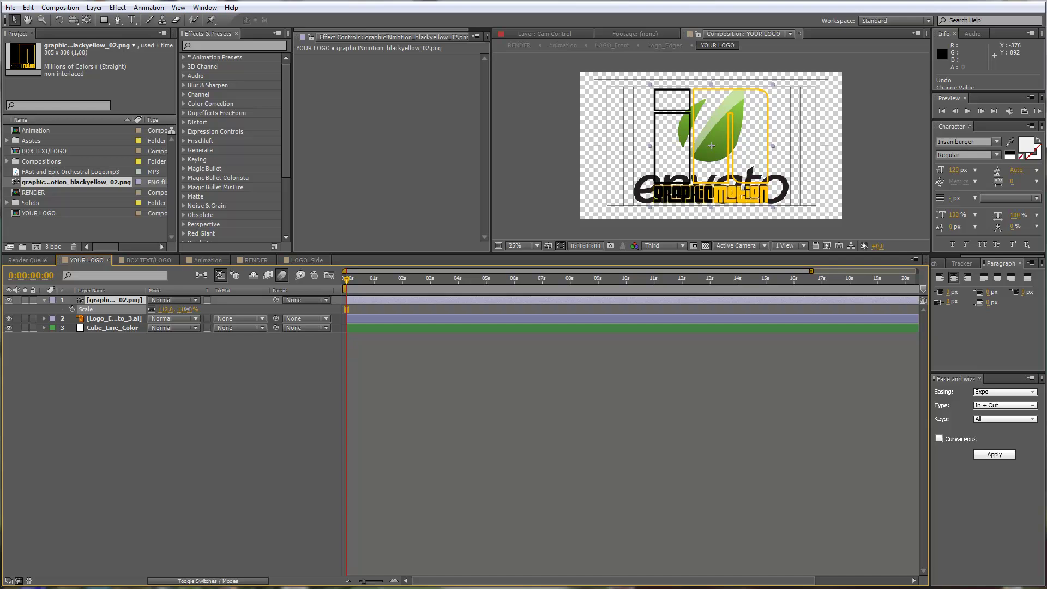
Hide the old envato logo layer and check the grid and guide options
{"action": "left_click", "coordinate": [9, 318]}
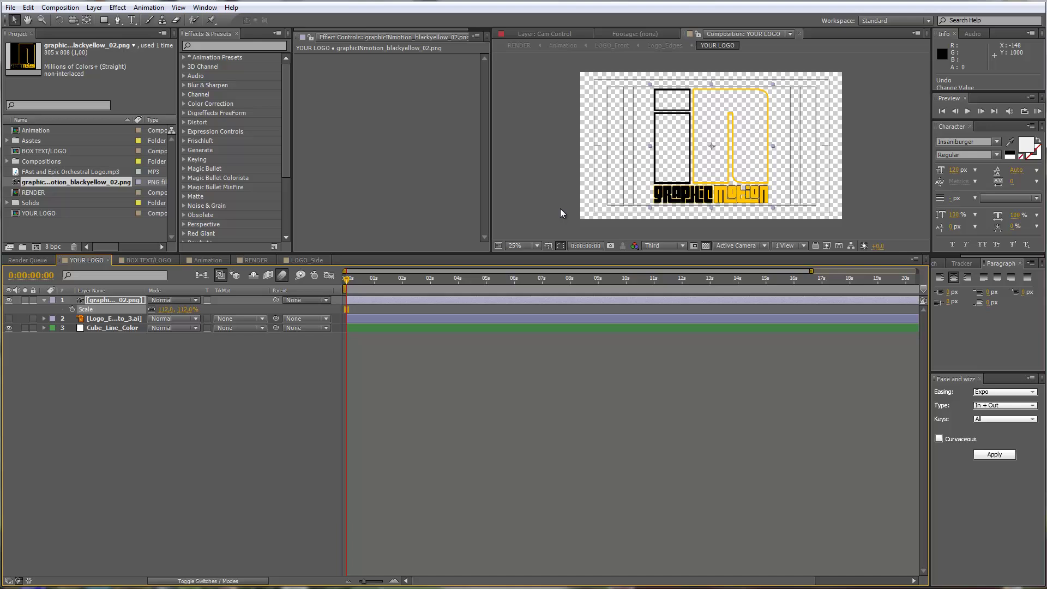
{"action": "scroll", "coordinate": [758, 160], "scroll_direction": "up", "scroll_amount": 2}
{"action": "scroll", "coordinate": [758, 159], "scroll_direction": "down", "scroll_amount": 2}
{"action": "left_click", "coordinate": [548, 245]}
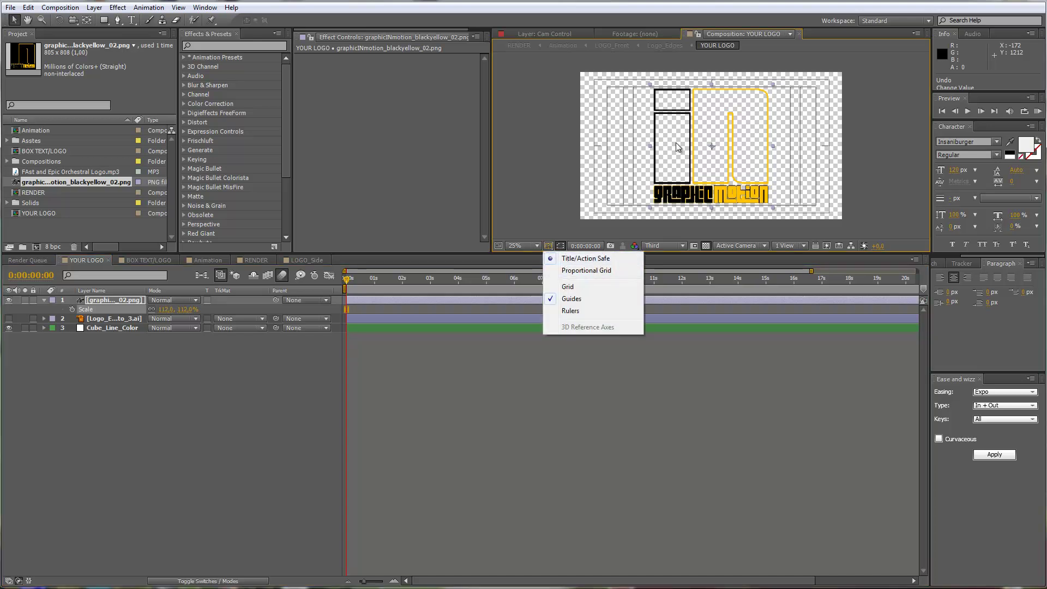
{"action": "left_click", "coordinate": [565, 205]}
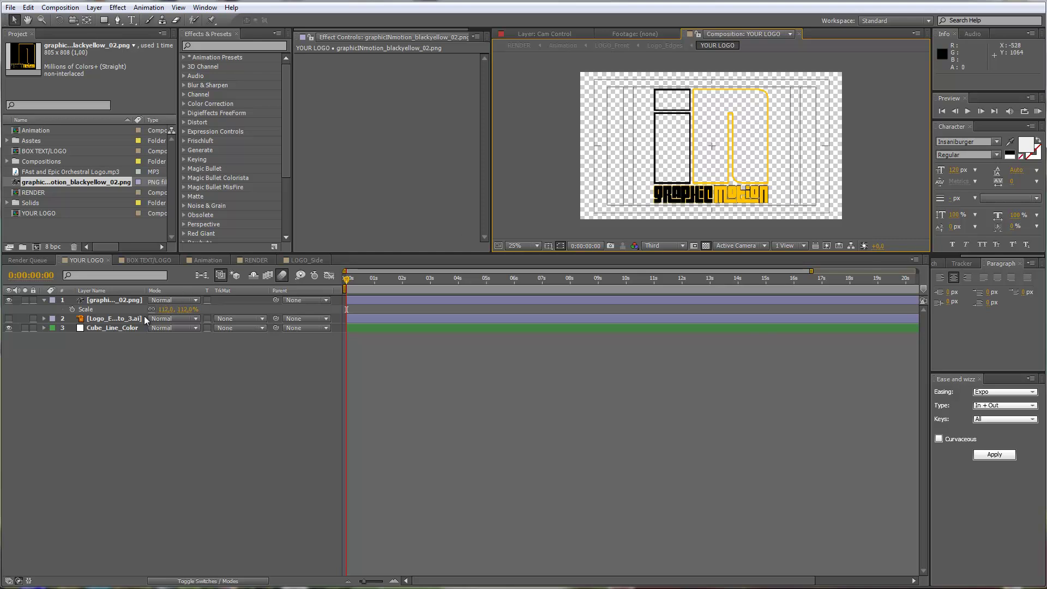
Tint Cube_Line_Color's Map White To with the logo's yellow via eyedropper
{"action": "left_click", "coordinate": [119, 329]}
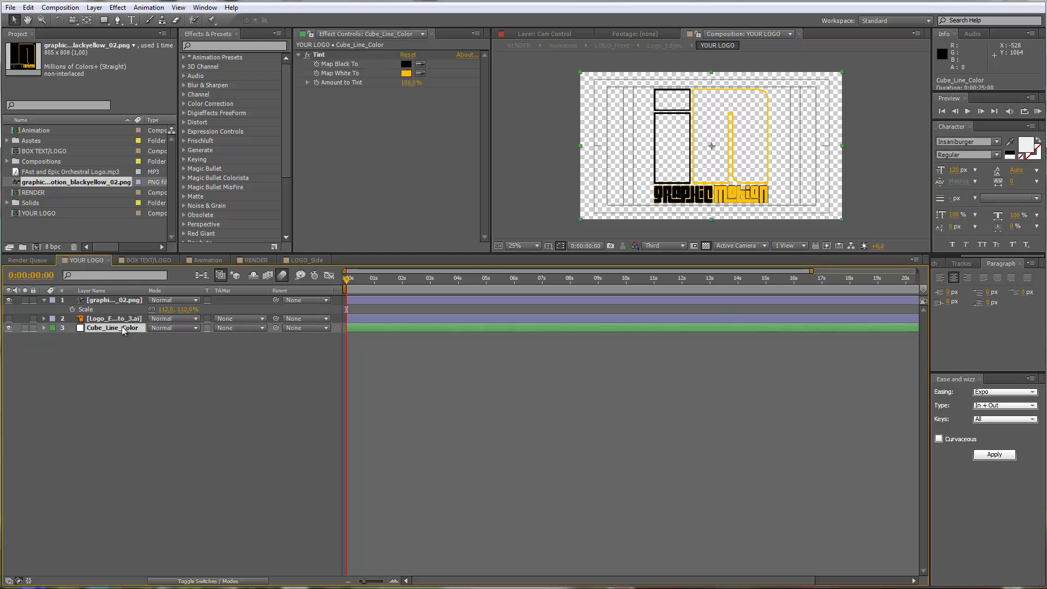
{"action": "left_click", "coordinate": [420, 73]}
{"action": "left_click", "coordinate": [725, 190]}
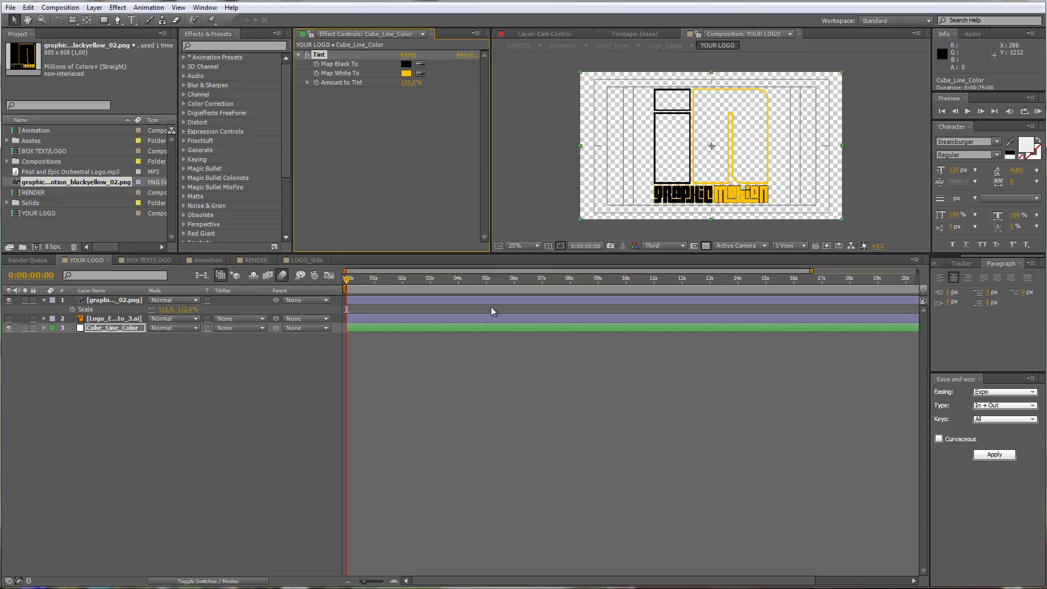
Switch to the Animation composition at about 1:02 to inspect the cube
{"action": "left_click", "coordinate": [204, 261]}
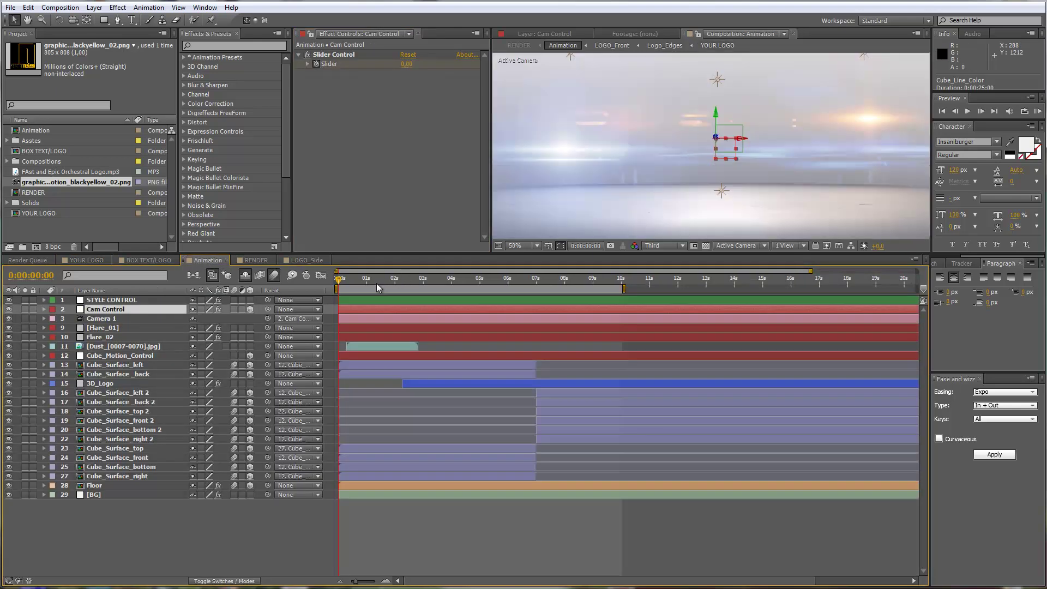
{"action": "left_click", "coordinate": [369, 279]}
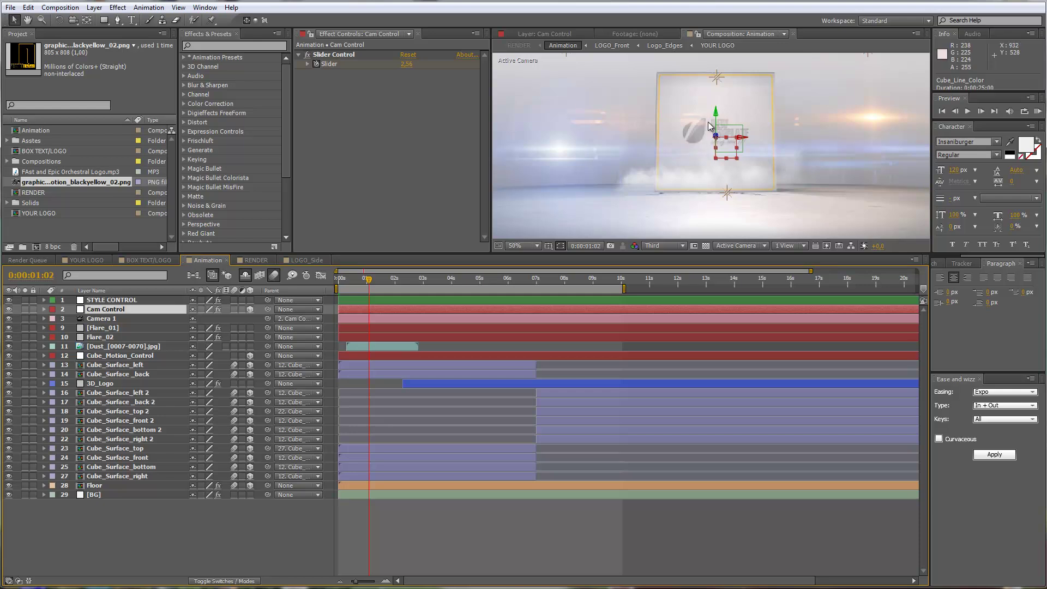
{"action": "key", "text": "comma"}
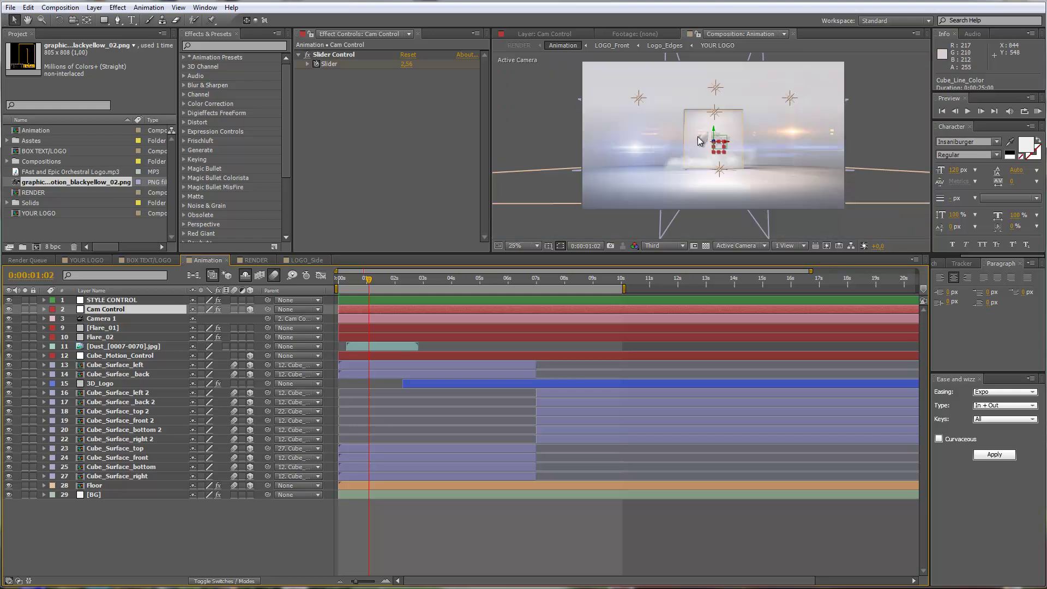
{"action": "key", "text": "period"}
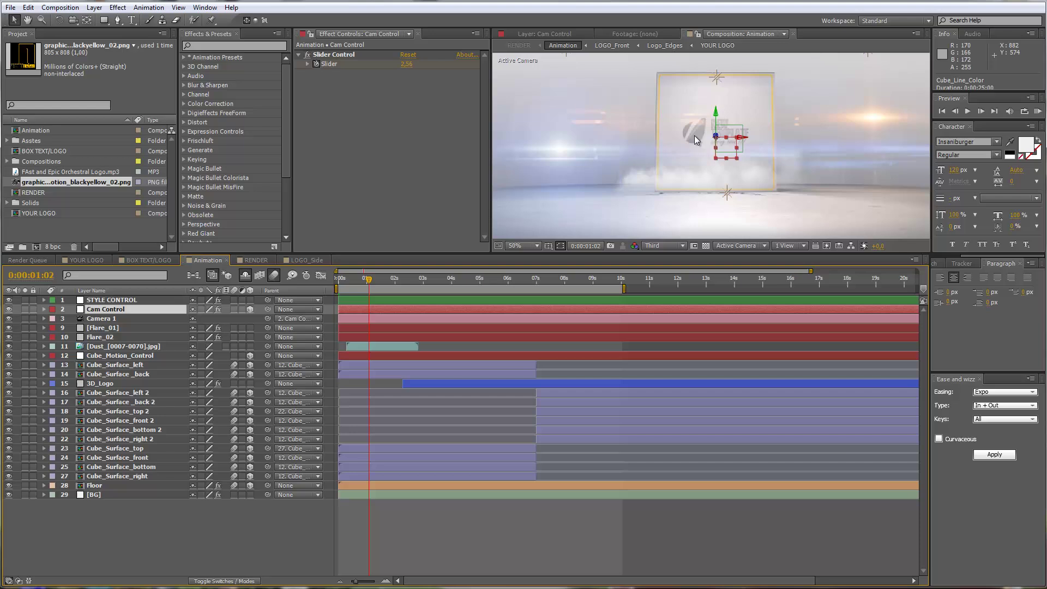
Add the PNG to the BOX TEXT/LOGO composition and scale it to 73%
{"action": "left_click", "coordinate": [144, 261]}
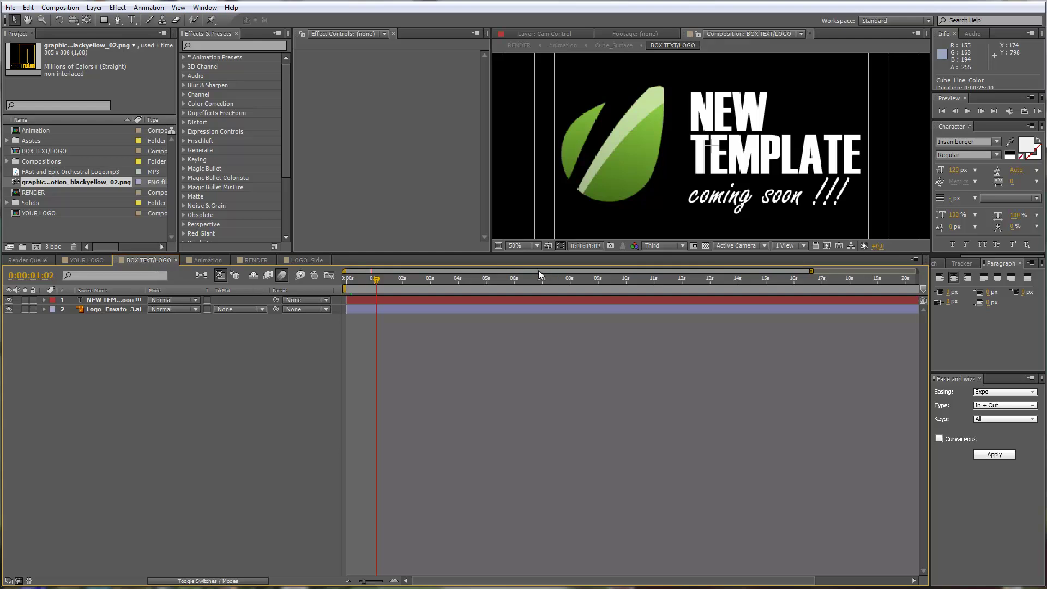
{"action": "left_click", "coordinate": [98, 301]}
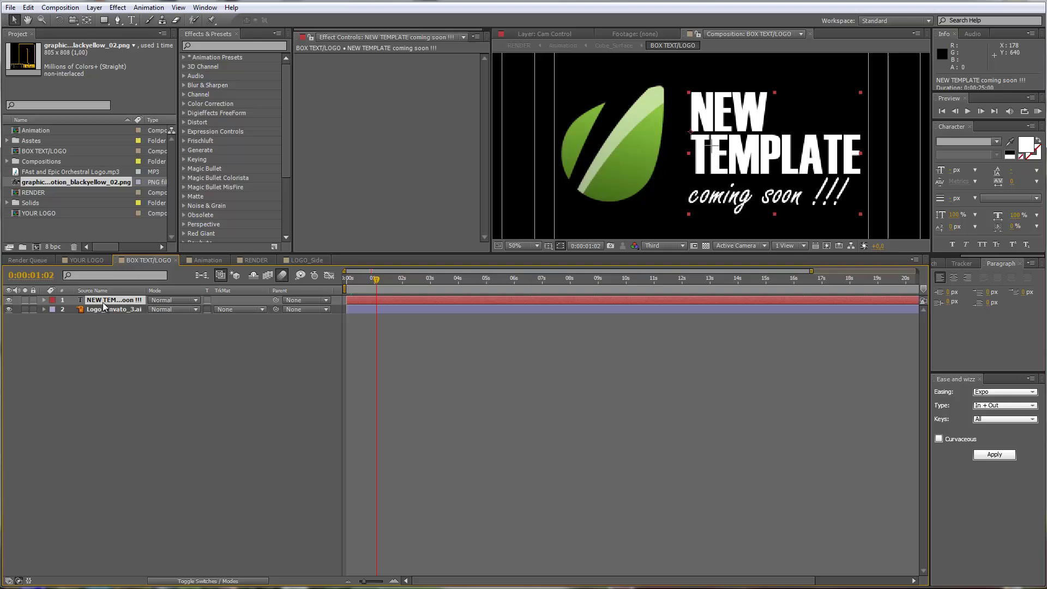
{"action": "left_click", "coordinate": [106, 309]}
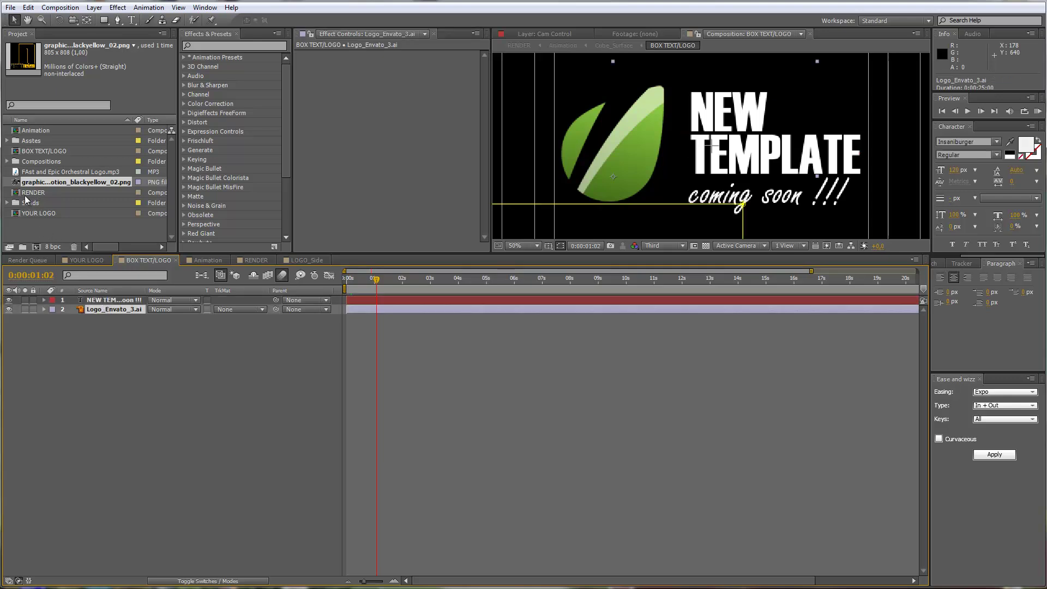
{"action": "left_click_drag", "start_coordinate": [25, 178], "coordinate": [64, 311]}
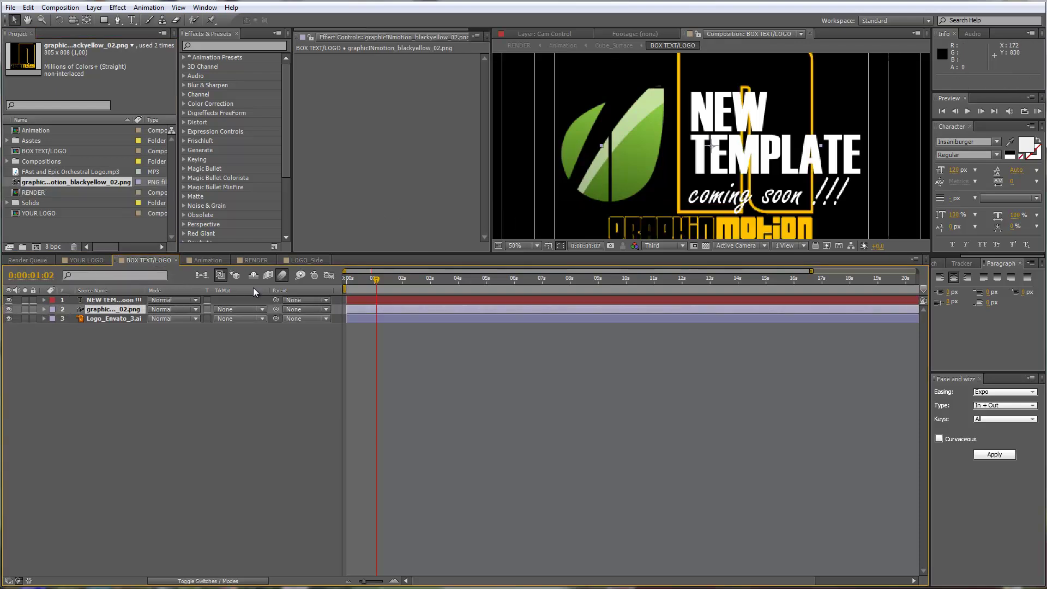
{"action": "key", "text": "s"}
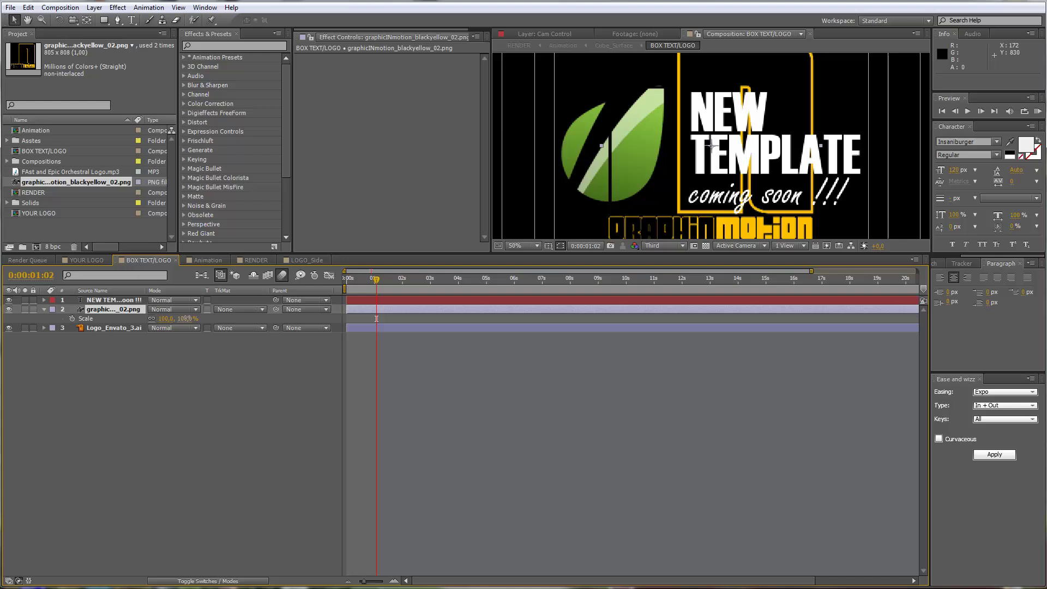
{"action": "left_click_drag", "start_coordinate": [188, 319], "coordinate": [162, 315]}
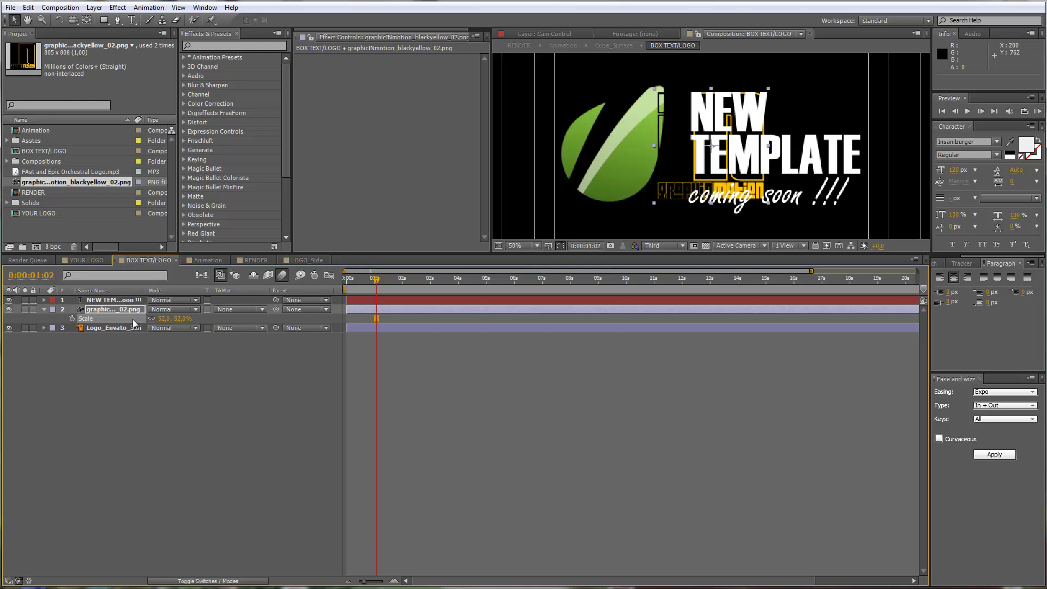
Nudge the logo left beside the title and set its scale to 54%
{"action": "left_click", "coordinate": [114, 310]}
{"action": "key", "text": "shift+Left"}
{"action": "key", "text": "shift+Left"}
{"action": "key", "text": "shift+Left"}
{"action": "key", "text": "shift+Left"}
{"action": "key", "text": "shift+Left"}
{"action": "key", "text": "shift+Left"}
{"action": "key", "text": "shift+Left"}
{"action": "key", "text": "shift+Left"}
{"action": "key", "text": "shift+Left"}
{"action": "key", "text": "shift+Left"}
{"action": "key", "text": "shift+Left"}
{"action": "key", "text": "shift+Left"}
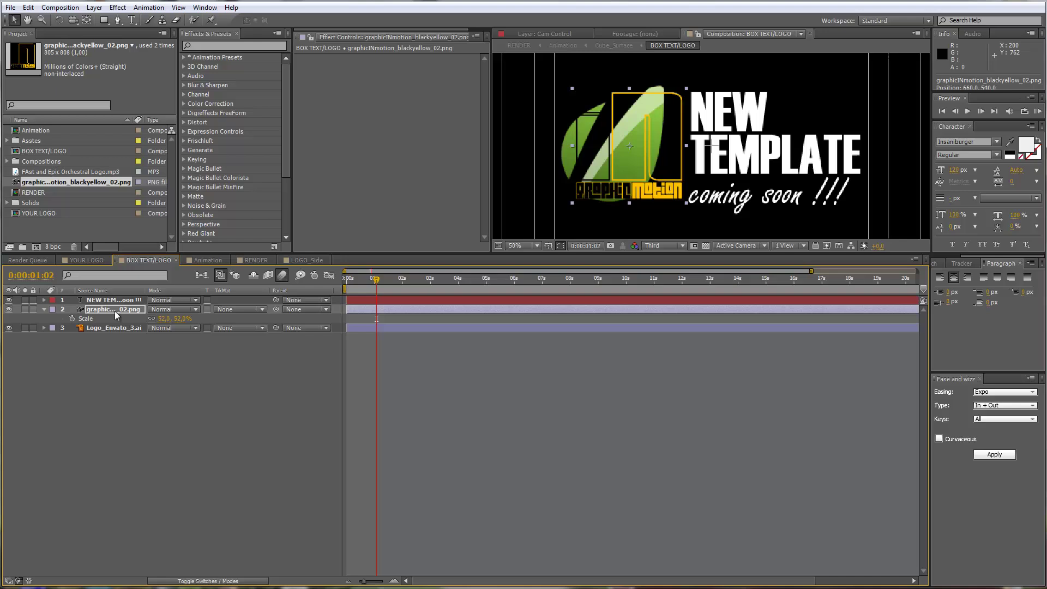
{"action": "key", "text": "shift+Left"}
{"action": "key", "text": "shift+Left"}
{"action": "key", "text": "shift+Left"}
{"action": "key", "text": "shift+Left"}
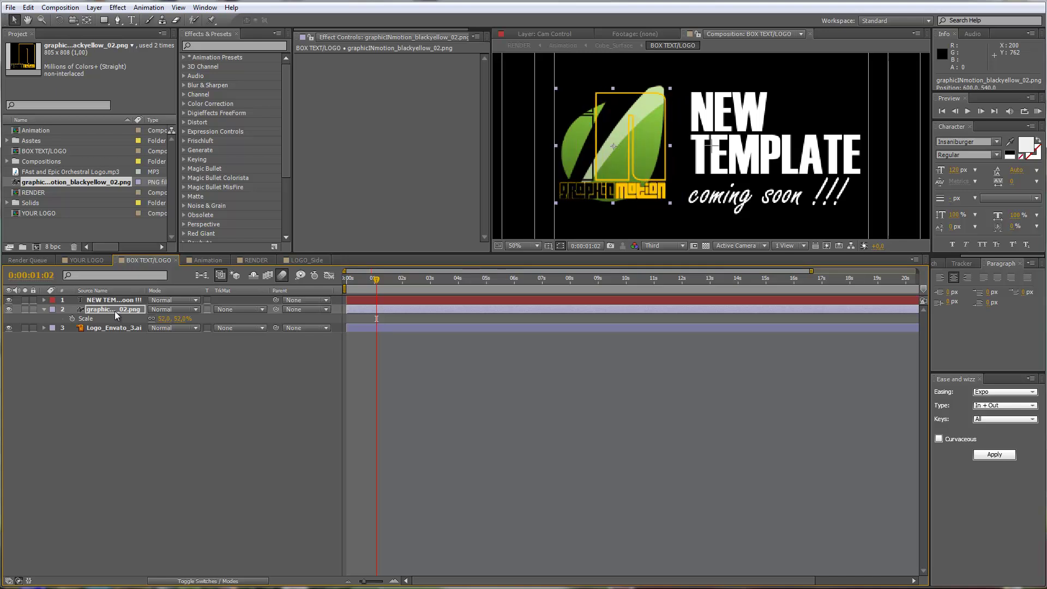
{"action": "left_click", "coordinate": [182, 318]}
{"action": "type", "text": "54"}
{"action": "key", "text": "Return"}
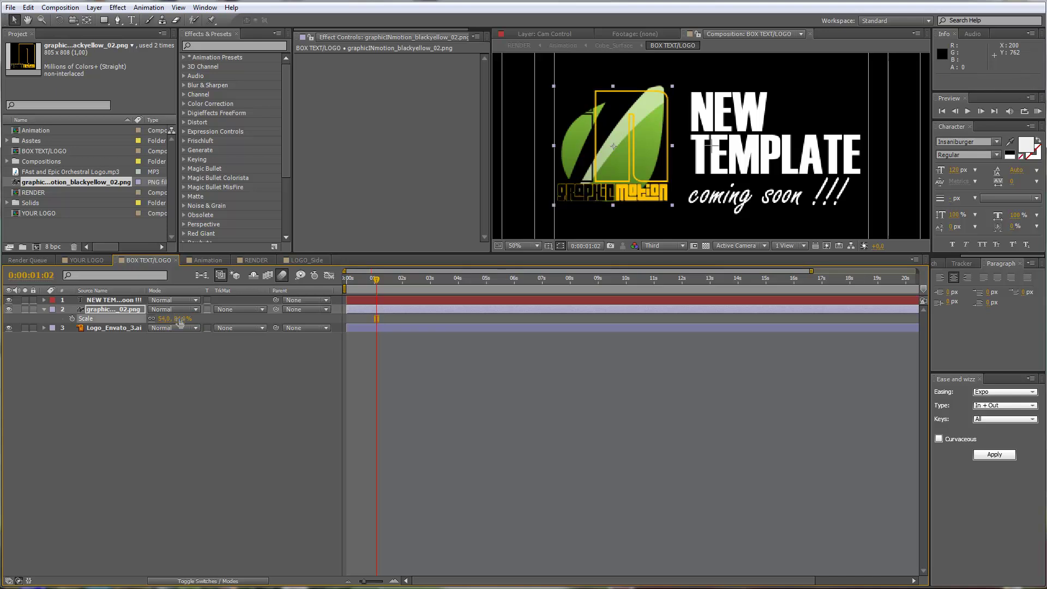
{"action": "key", "text": "shift+Right"}
{"action": "key", "text": "shift+Right"}
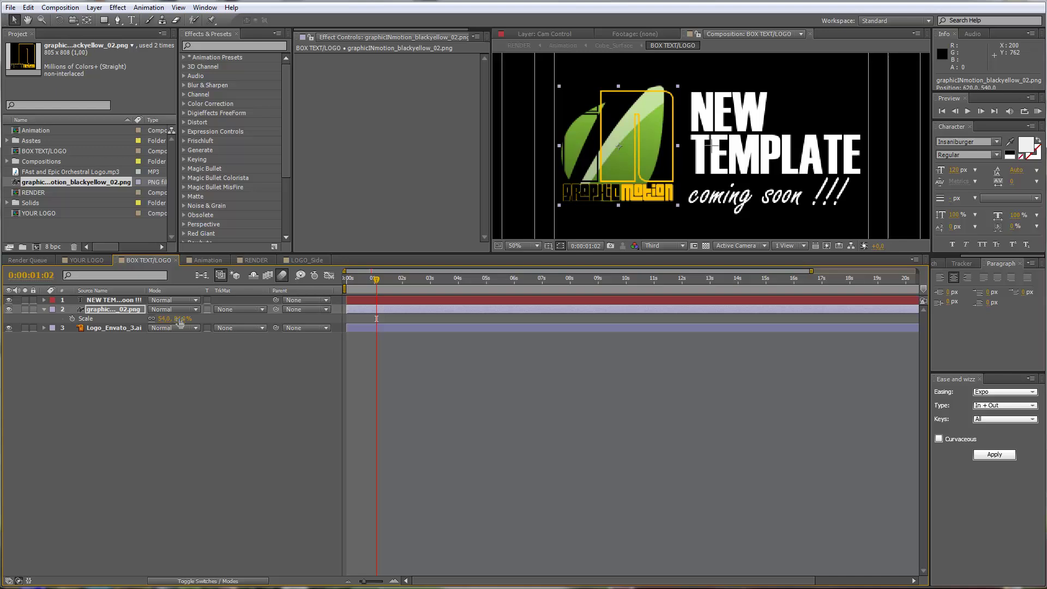
Retype the title as '3D BOX LOGO INTRO' and the tagline as 'out now'
{"action": "left_click", "coordinate": [130, 303]}
{"action": "key", "text": "ctrl+t"}
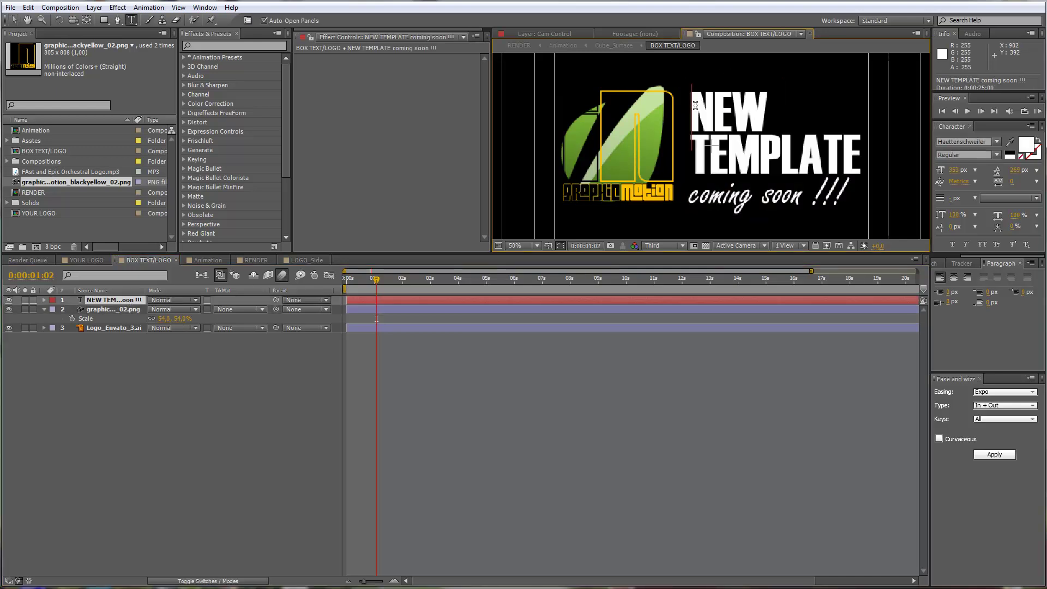
{"action": "left_click_drag", "start_coordinate": [695, 105], "coordinate": [761, 97]}
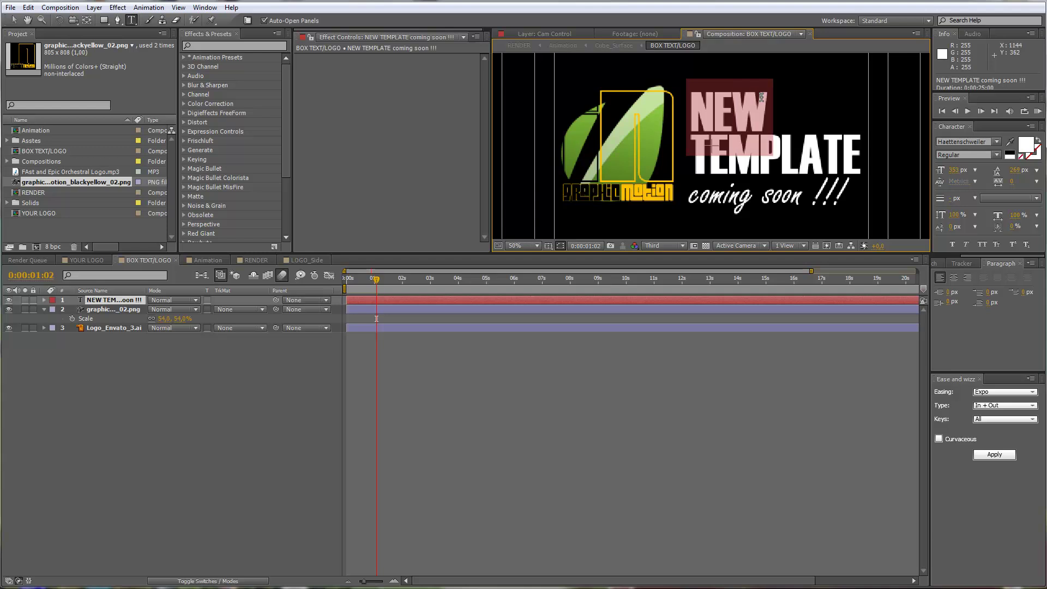
{"action": "type", "text": "3D"}
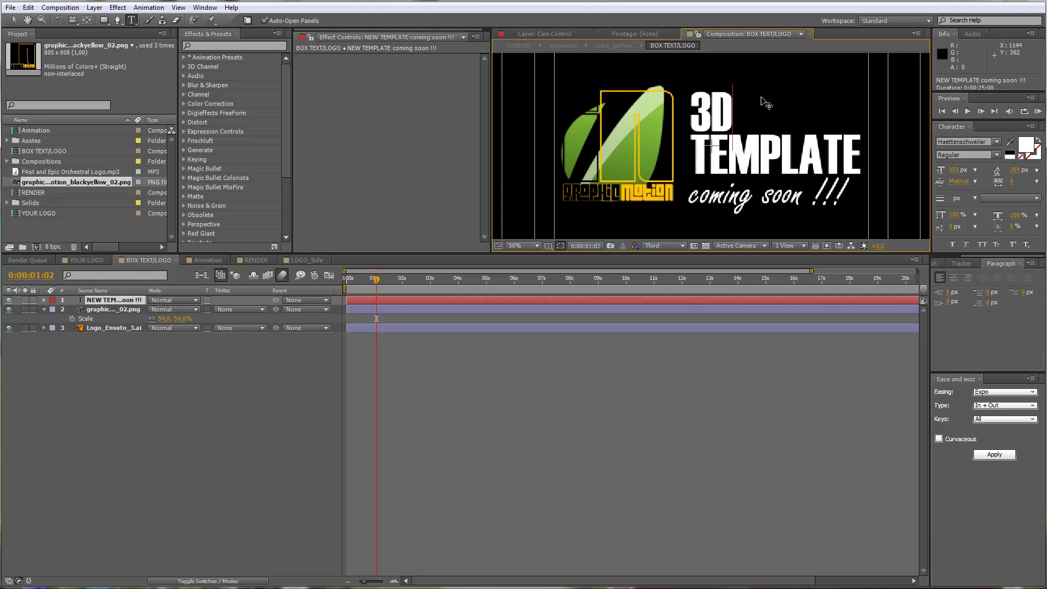
{"action": "type", "text": " BOX"}
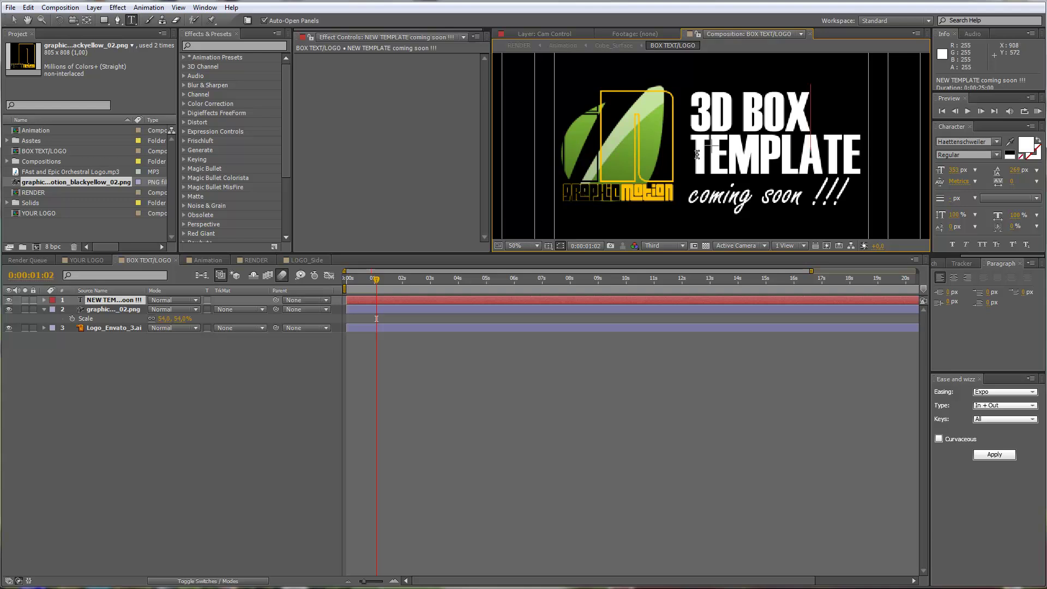
{"action": "left_click_drag", "start_coordinate": [688, 131], "coordinate": [886, 145]}
{"action": "type", "text": "LO"}
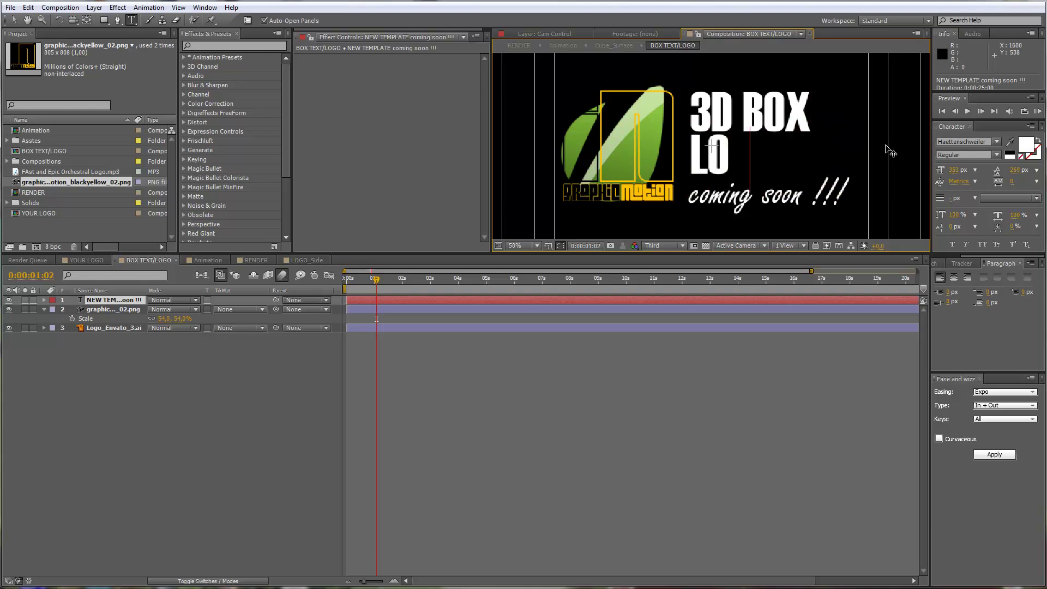
{"action": "type", "text": "GO INTRO"}
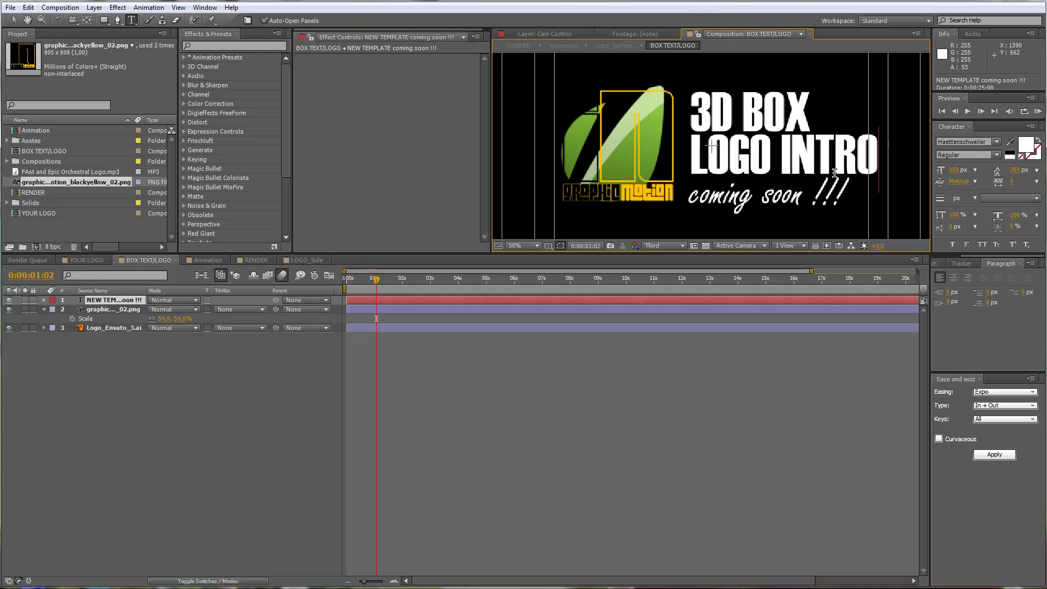
{"action": "left_click_drag", "start_coordinate": [692, 197], "coordinate": [804, 191]}
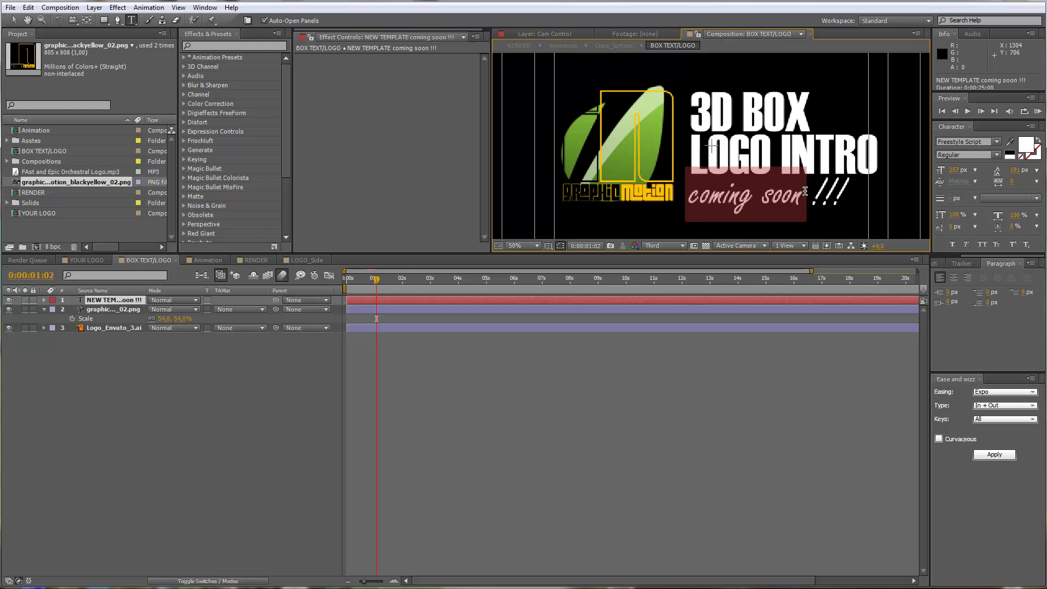
{"action": "type", "text": "out now"}
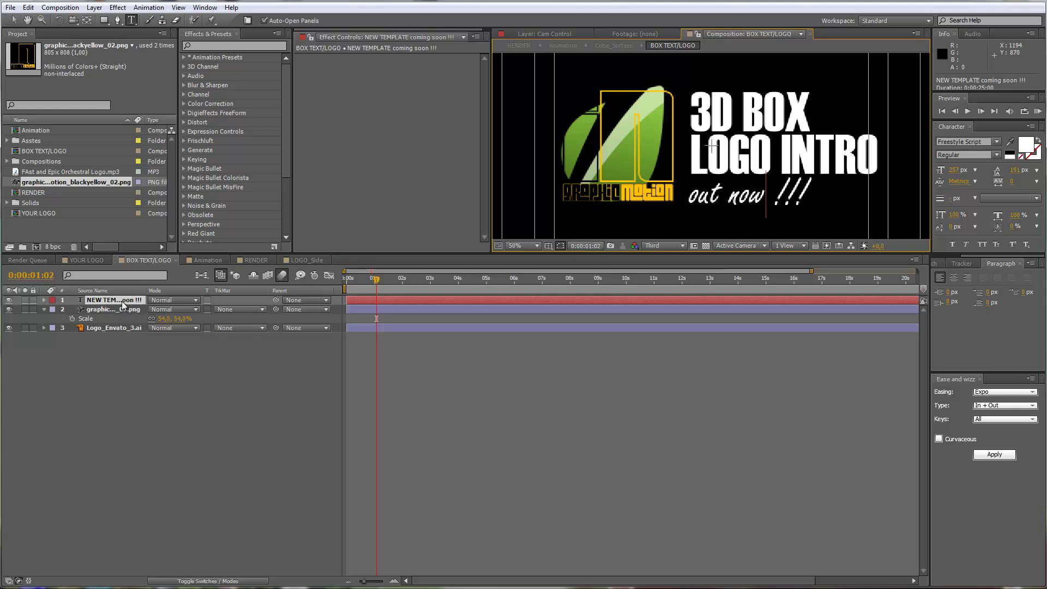
Shrink the title's font size slightly and commit the text edits
{"action": "left_click_drag", "start_coordinate": [689, 104], "coordinate": [864, 154]}
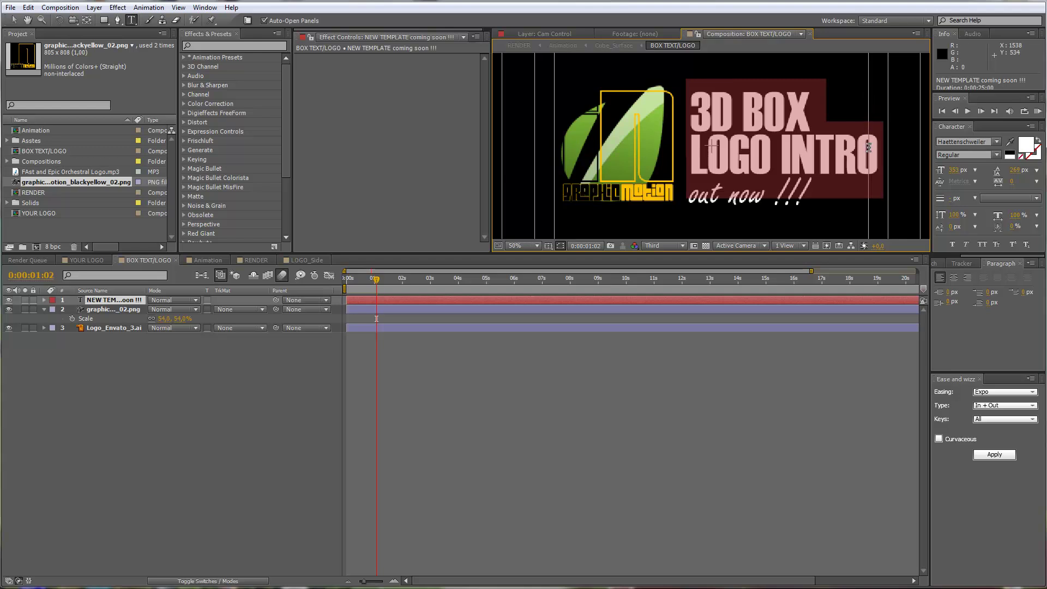
{"action": "key", "text": "ctrl+shift+period"}
{"action": "key", "text": "ctrl+shift+period"}
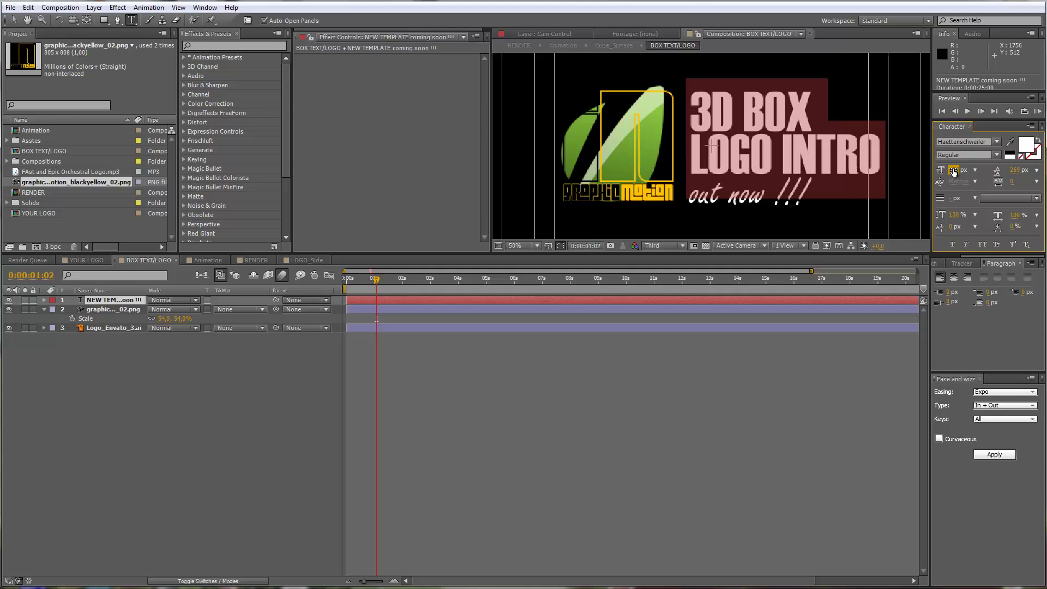
{"action": "left_click_drag", "start_coordinate": [951, 171], "coordinate": [936, 170]}
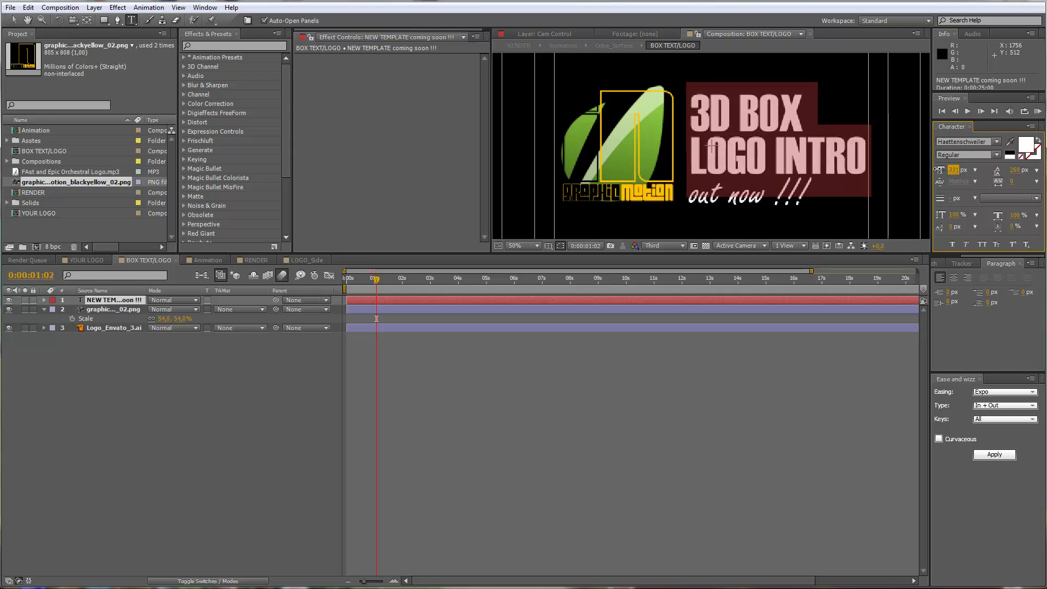
{"action": "left_click", "coordinate": [618, 420]}
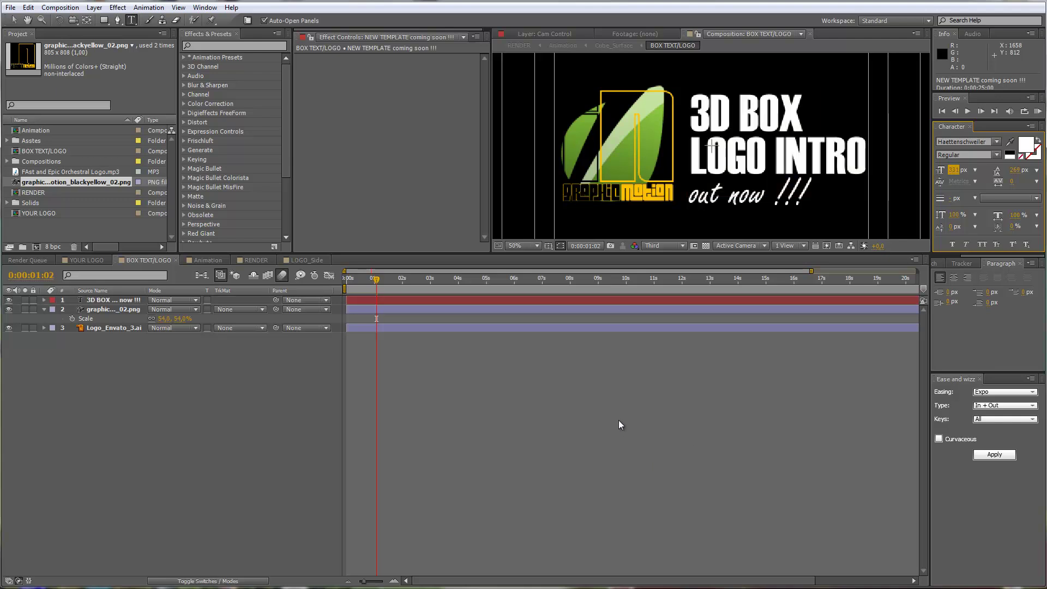
{"action": "left_click", "coordinate": [732, 195]}
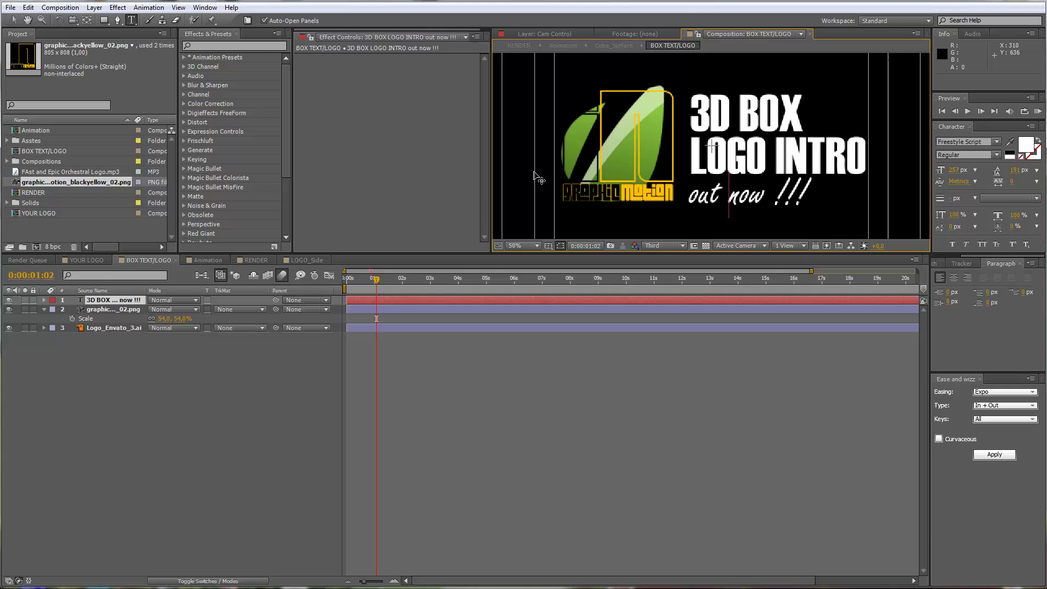
Hide the Logo_Envato_3.ai leaf logo and switch to the Animation composition
{"action": "left_click", "coordinate": [8, 328]}
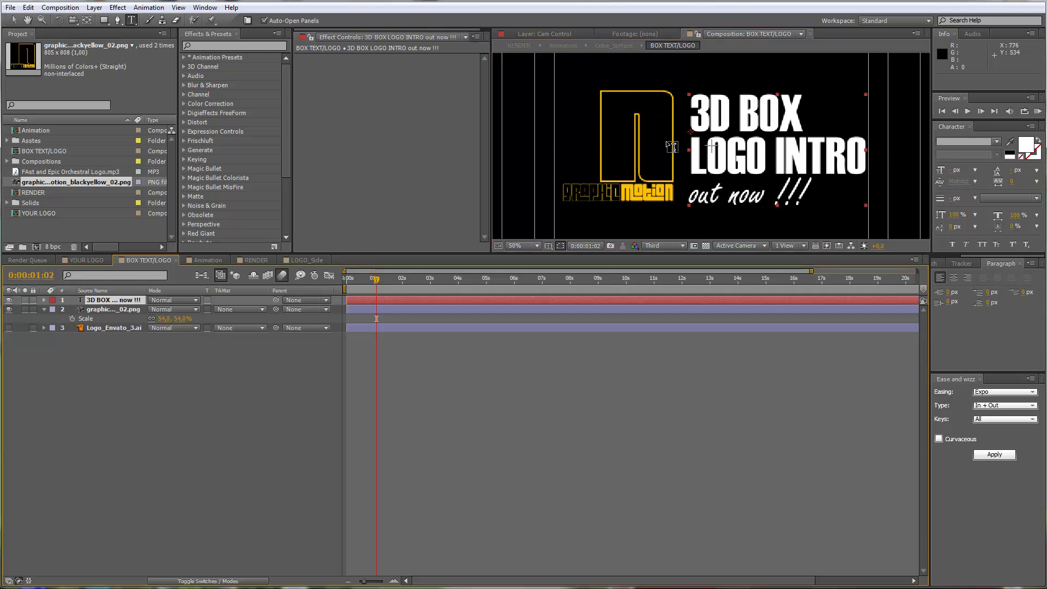
{"action": "left_click", "coordinate": [208, 260]}
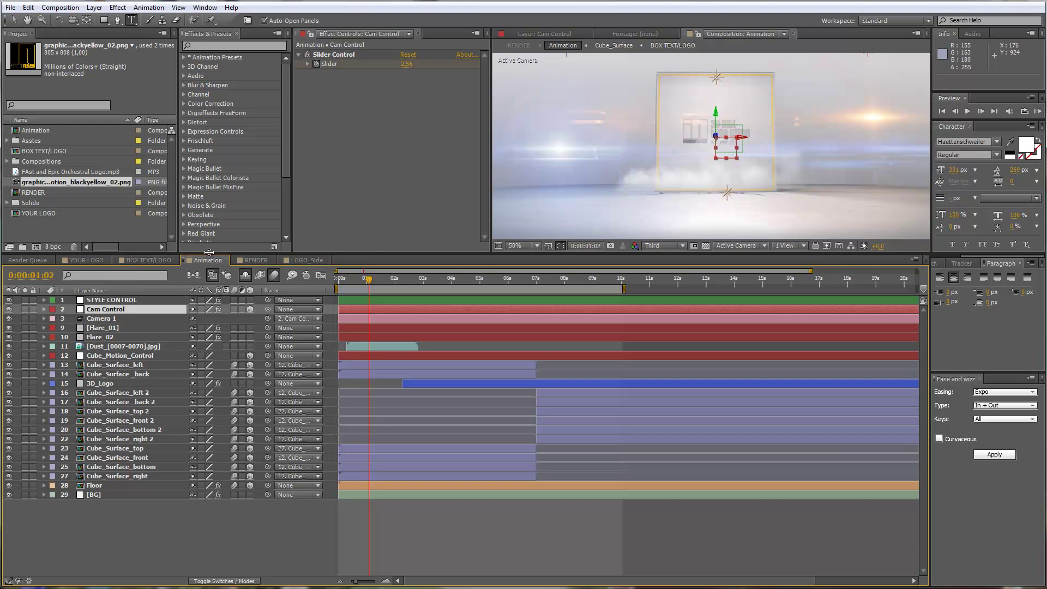
{"action": "scroll", "coordinate": [720, 109], "scroll_direction": "down", "scroll_amount": 2}
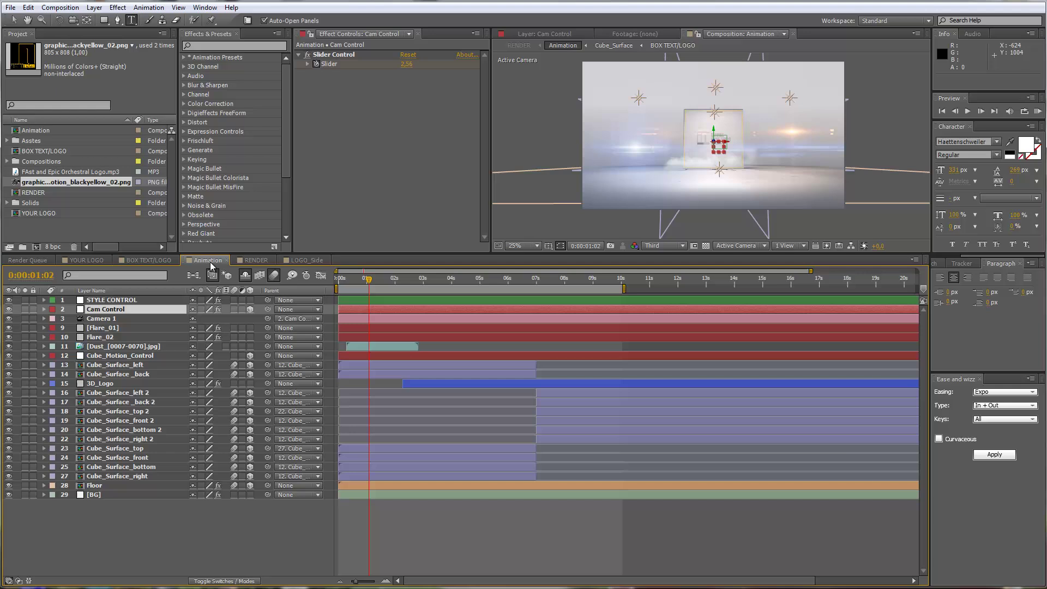
Select the STYLE CONTROL layer and reveal the hidden light and adjustment layers
{"action": "left_click", "coordinate": [111, 299]}
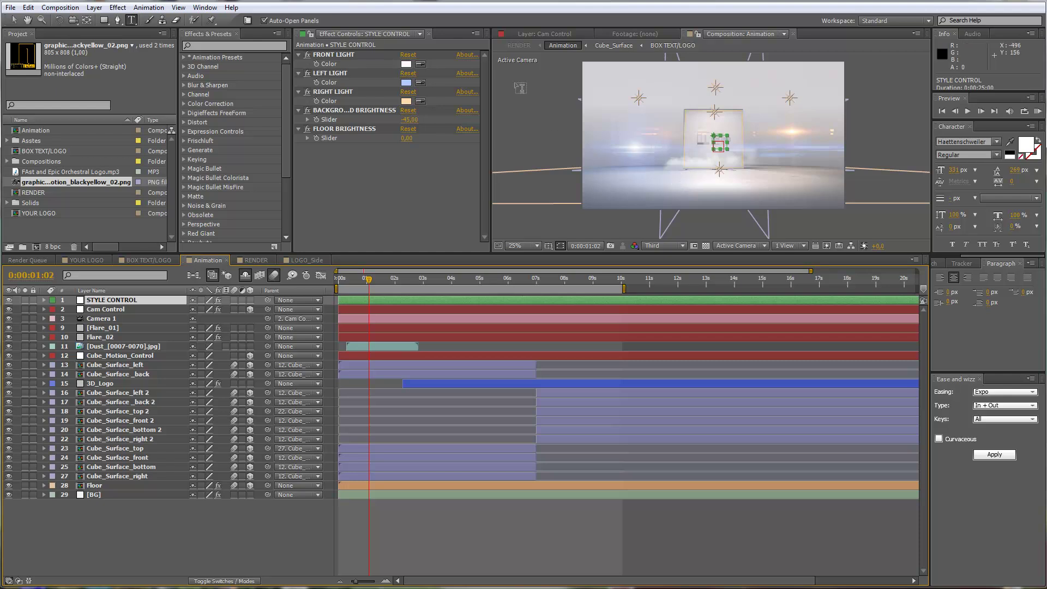
{"action": "key", "text": "period"}
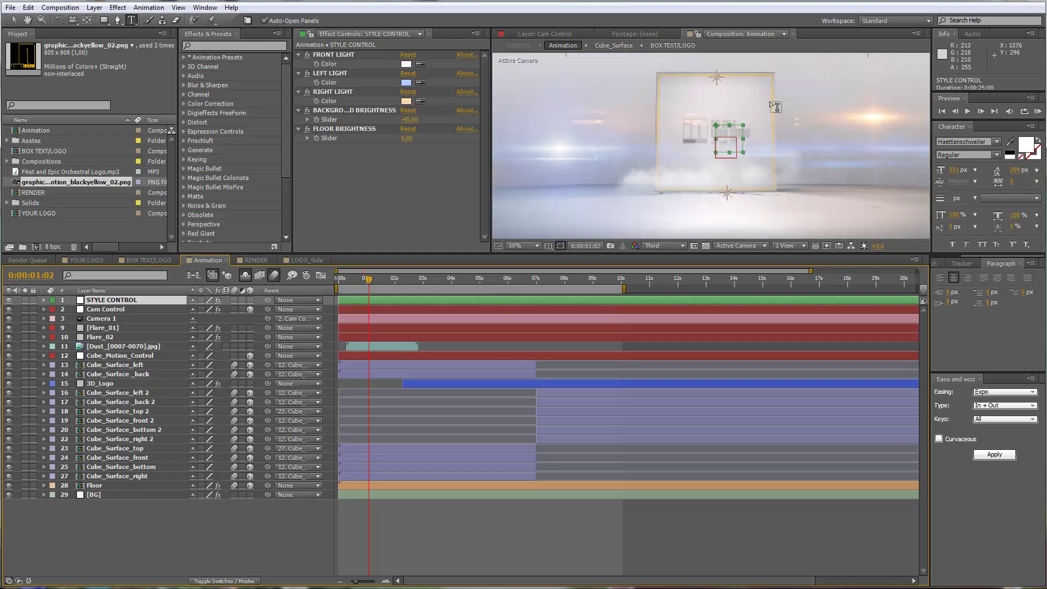
{"action": "key", "text": "comma"}
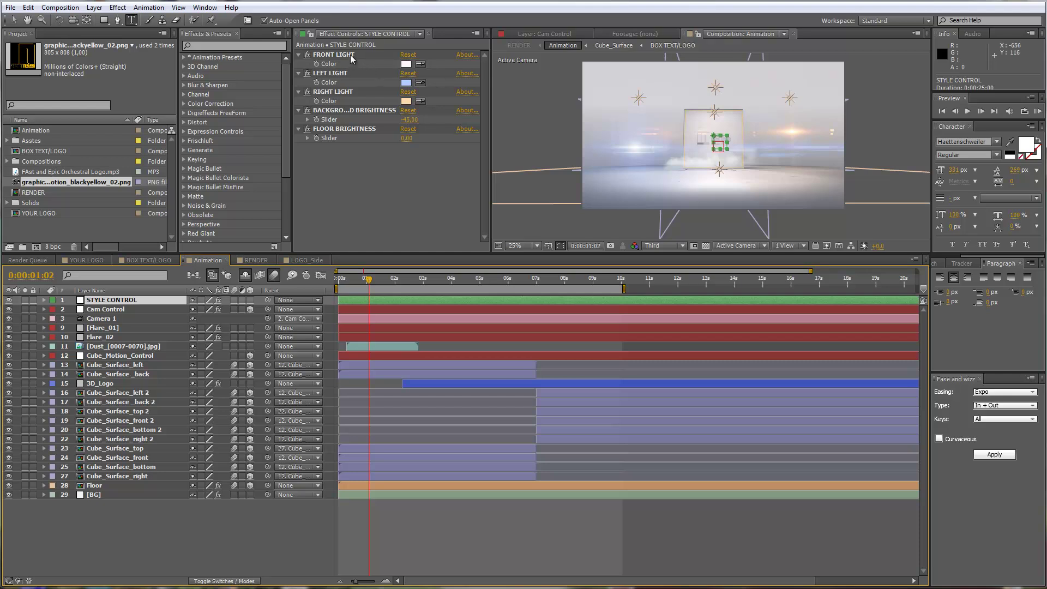
{"action": "left_click", "coordinate": [245, 277]}
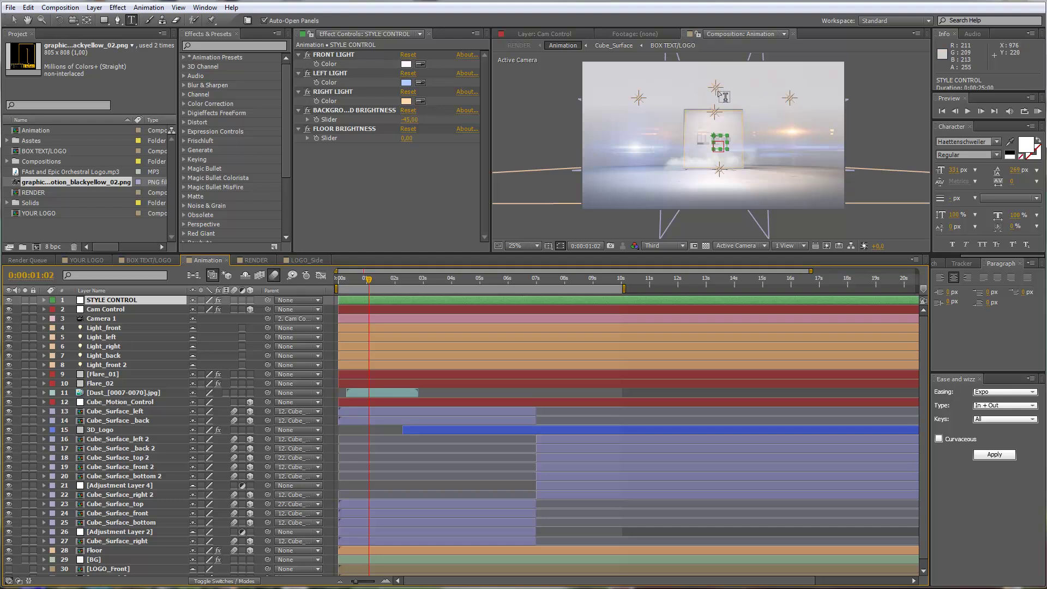
Inspect the front, left, back and right lights, then reselect STYLE CONTROL
{"action": "left_click", "coordinate": [119, 329]}
{"action": "left_click", "coordinate": [113, 338]}
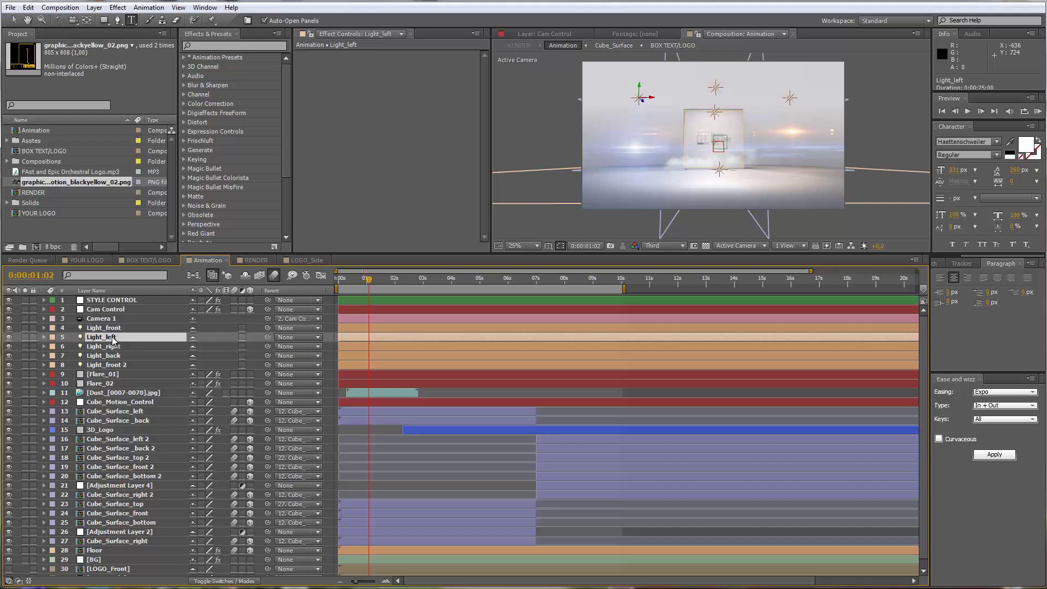
{"action": "left_click", "coordinate": [112, 330]}
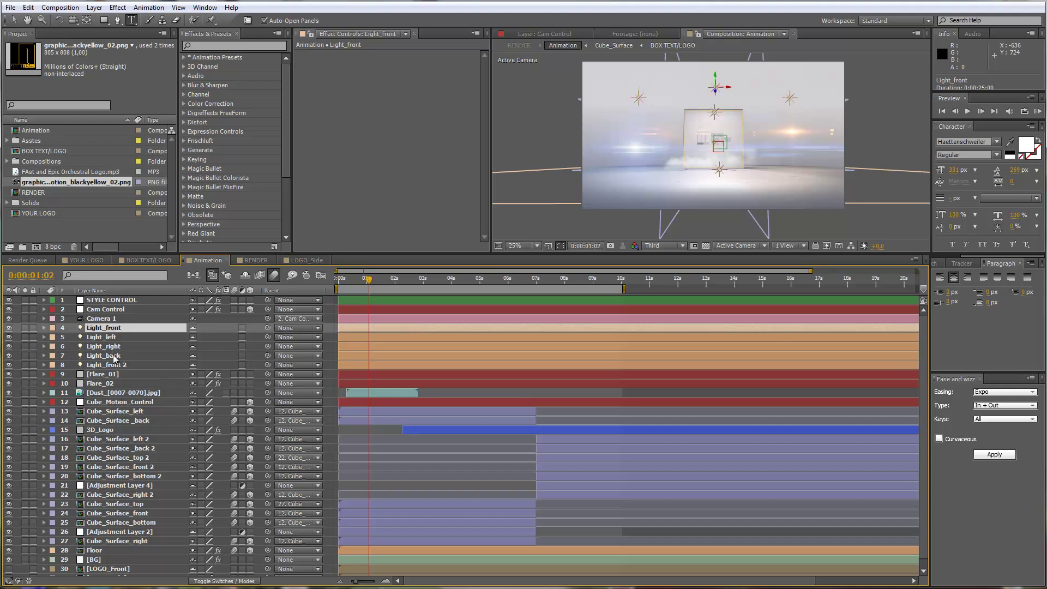
{"action": "left_click", "coordinate": [111, 357]}
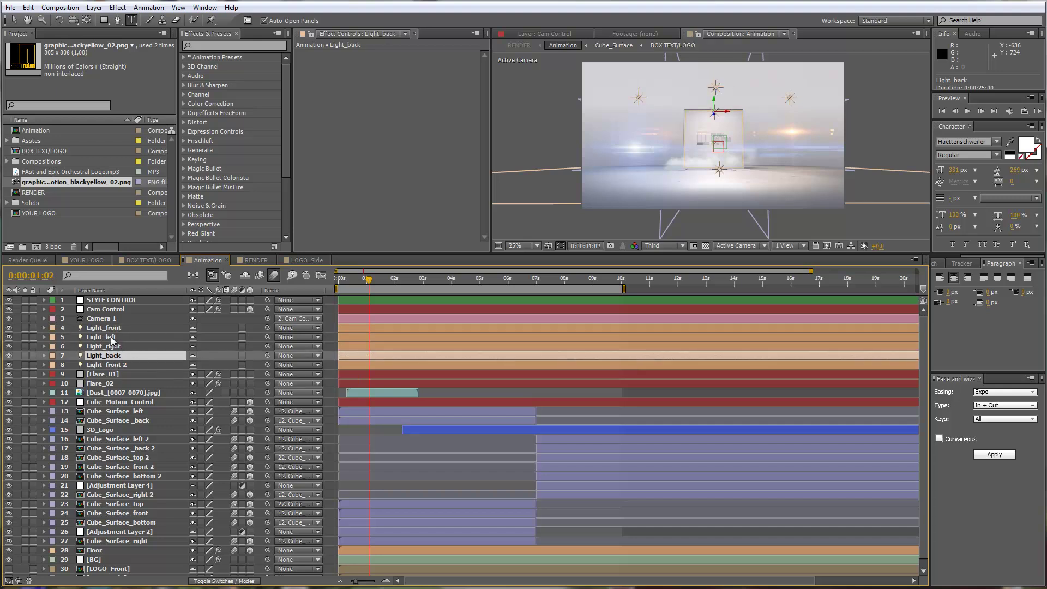
{"action": "left_click", "coordinate": [112, 338]}
{"action": "left_click", "coordinate": [112, 347]}
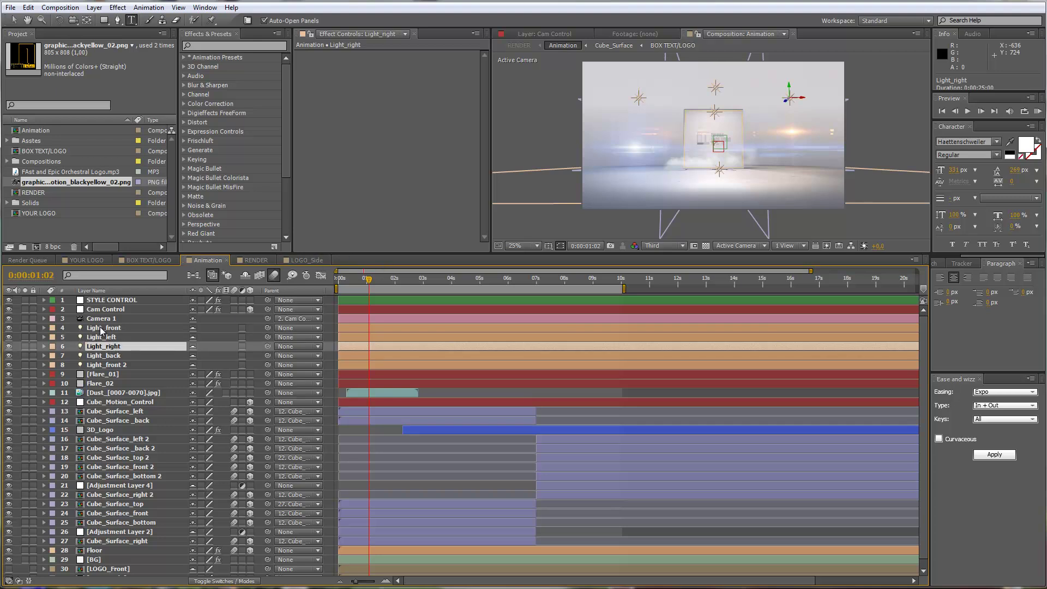
{"action": "left_click", "coordinate": [111, 301]}
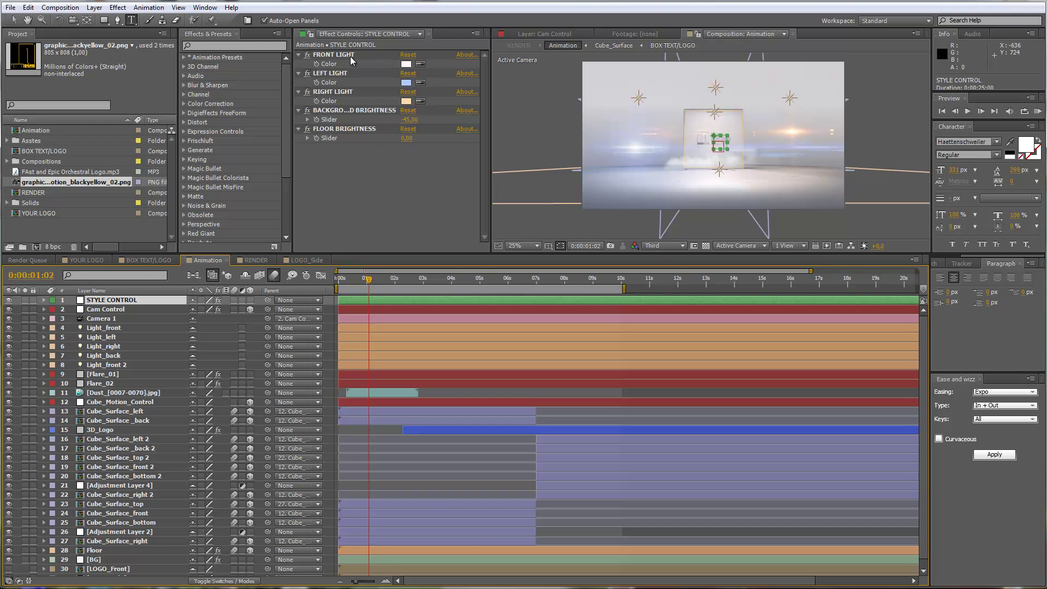
Set the FRONT LIGHT colour to the warm cream FFF6C4
{"action": "left_click", "coordinate": [406, 64]}
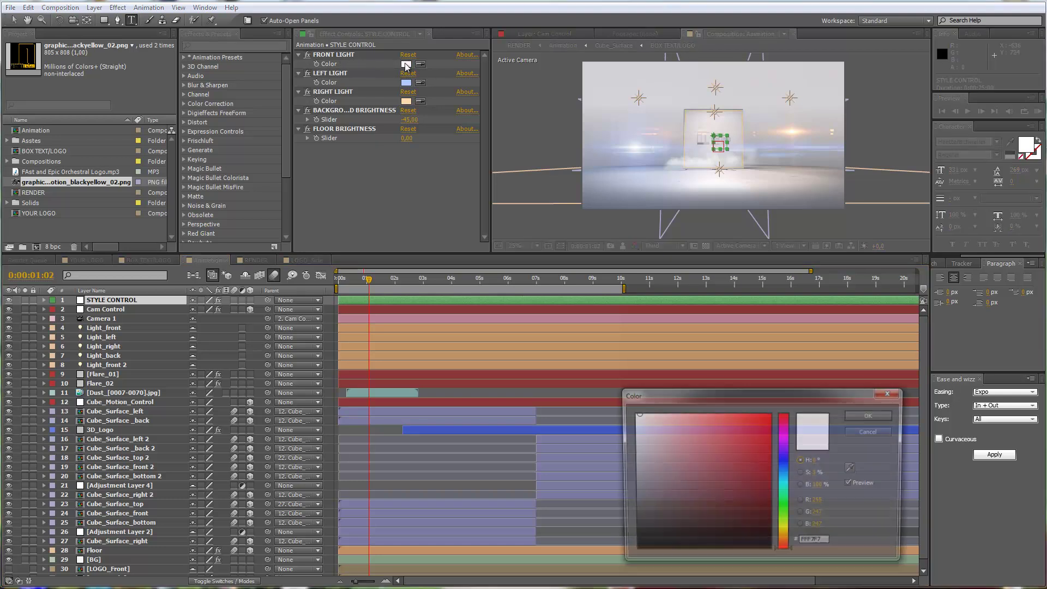
{"action": "left_click_drag", "start_coordinate": [786, 548], "coordinate": [787, 535]}
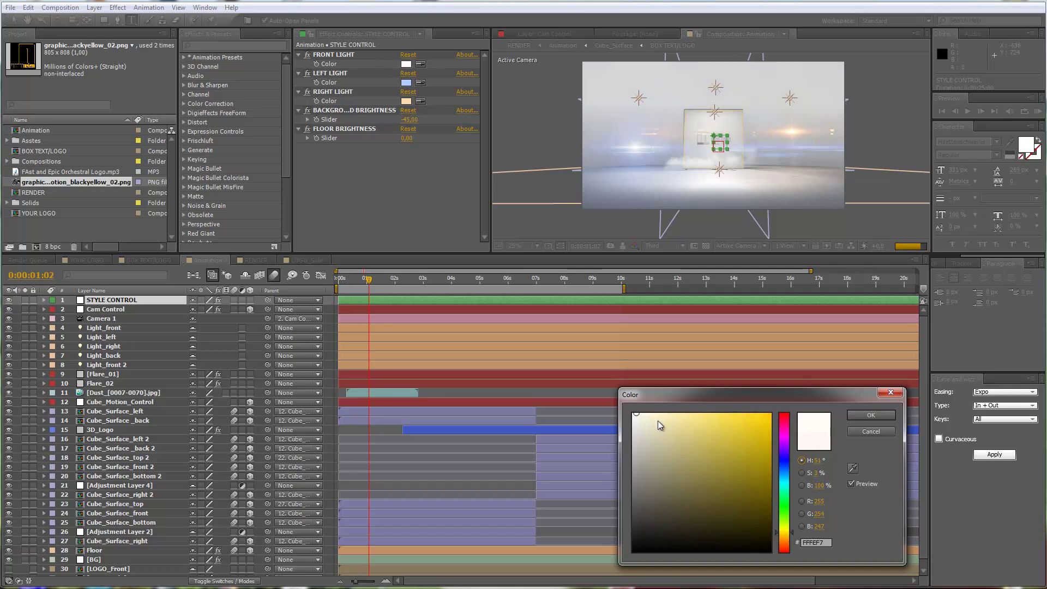
{"action": "left_click_drag", "start_coordinate": [657, 413], "coordinate": [659, 414]}
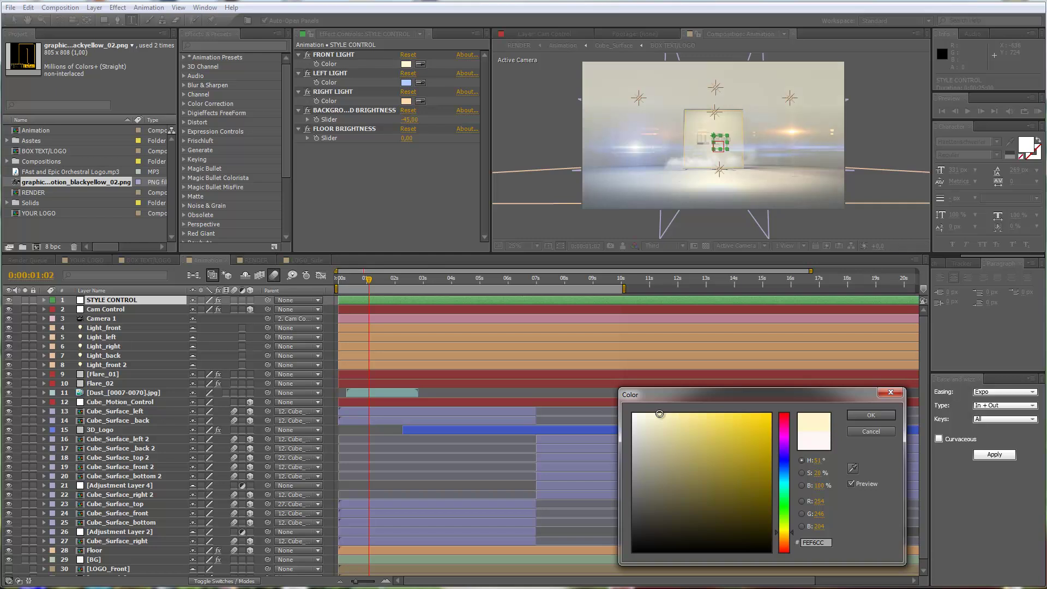
{"action": "left_click", "coordinate": [664, 413]}
{"action": "left_click", "coordinate": [851, 416]}
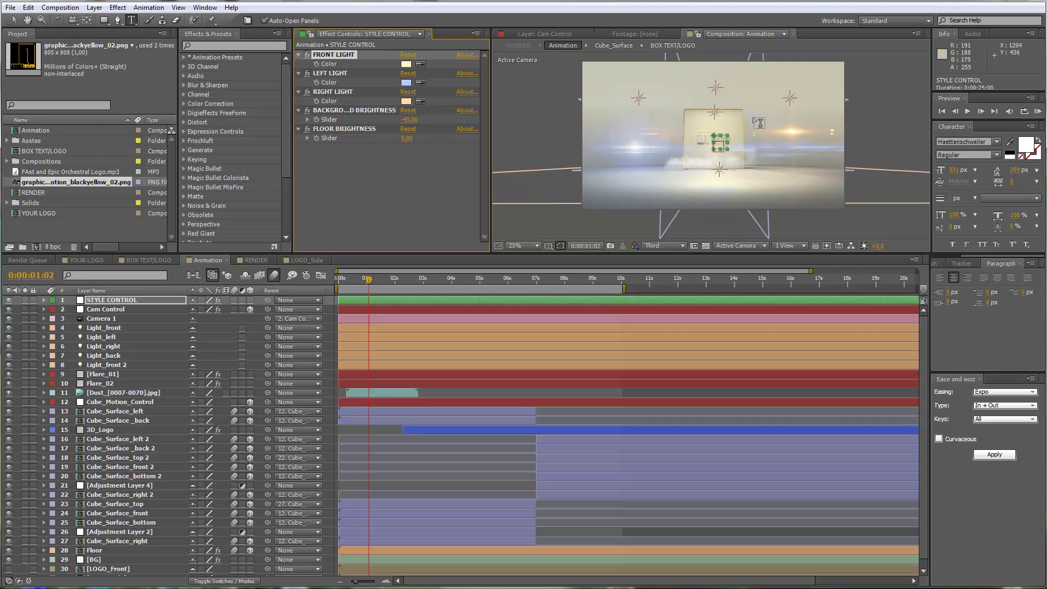
Tint the LEFT LIGHT colour pink
{"action": "left_click", "coordinate": [338, 75]}
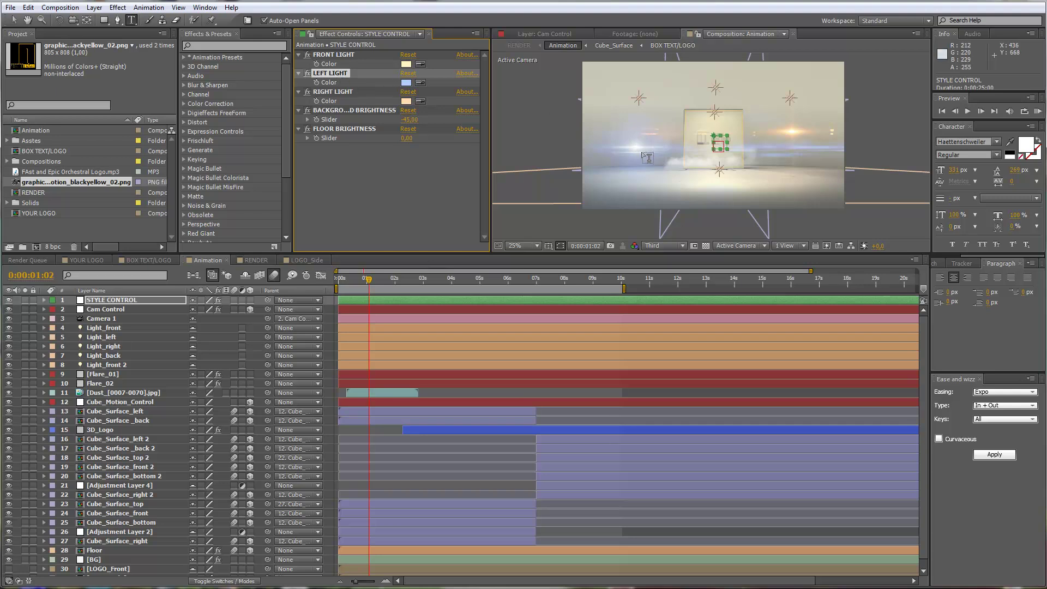
{"action": "left_click", "coordinate": [406, 83]}
{"action": "left_click_drag", "start_coordinate": [787, 430], "coordinate": [787, 419]}
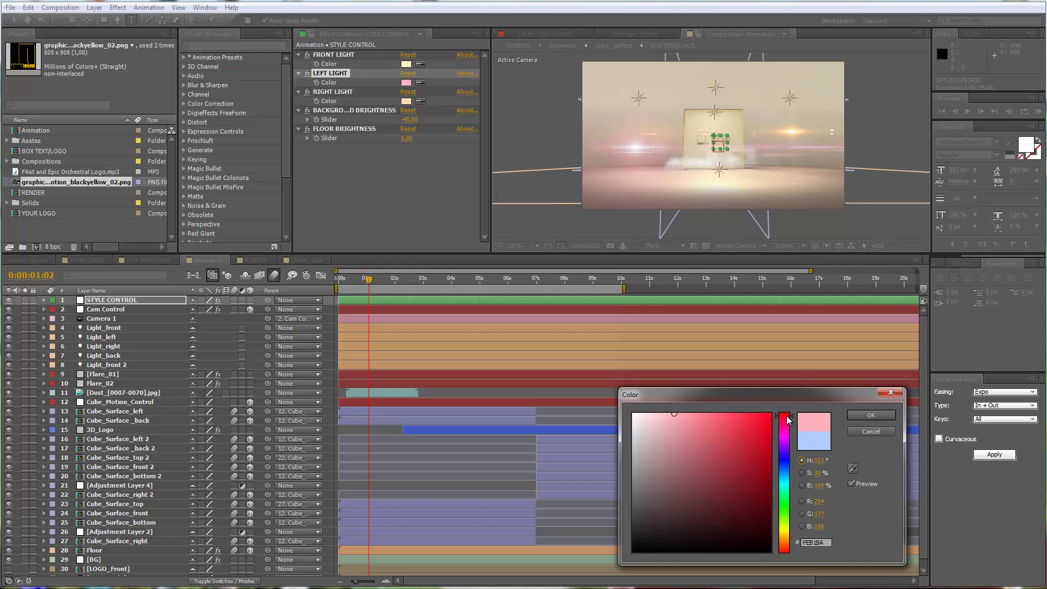
{"action": "left_click", "coordinate": [888, 418]}
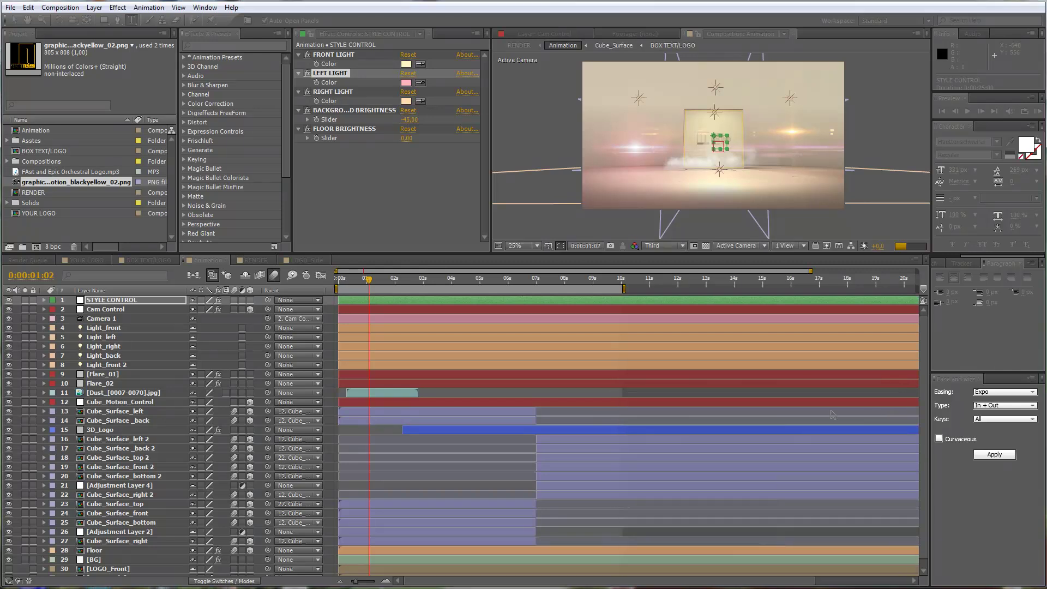
Set the RIGHT LIGHT colour to pale warm yellow FFFAB2
{"action": "left_click", "coordinate": [340, 93]}
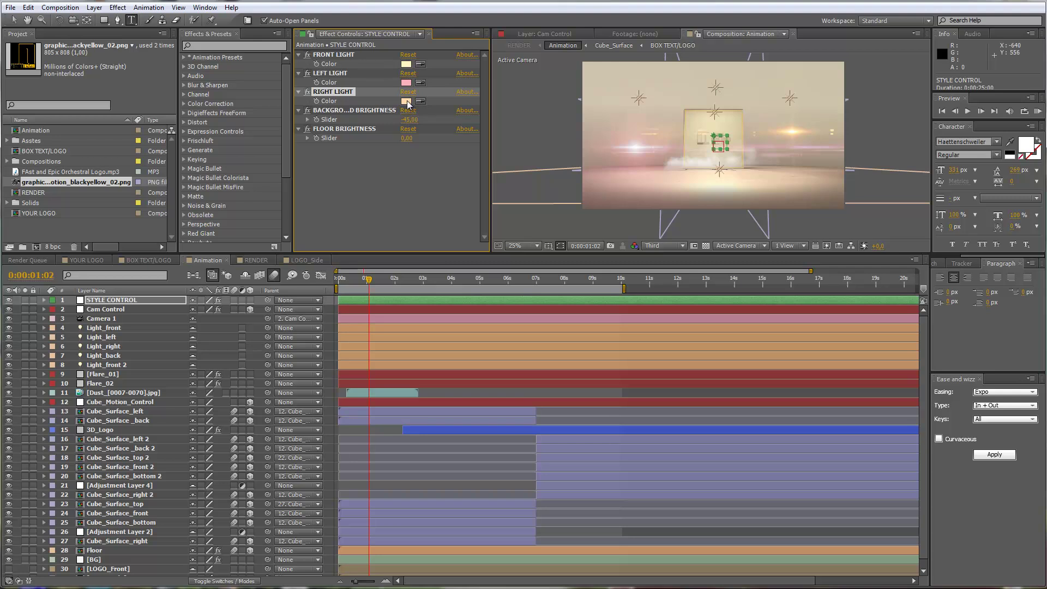
{"action": "left_click", "coordinate": [406, 102]}
{"action": "left_click_drag", "start_coordinate": [784, 520], "coordinate": [785, 492]}
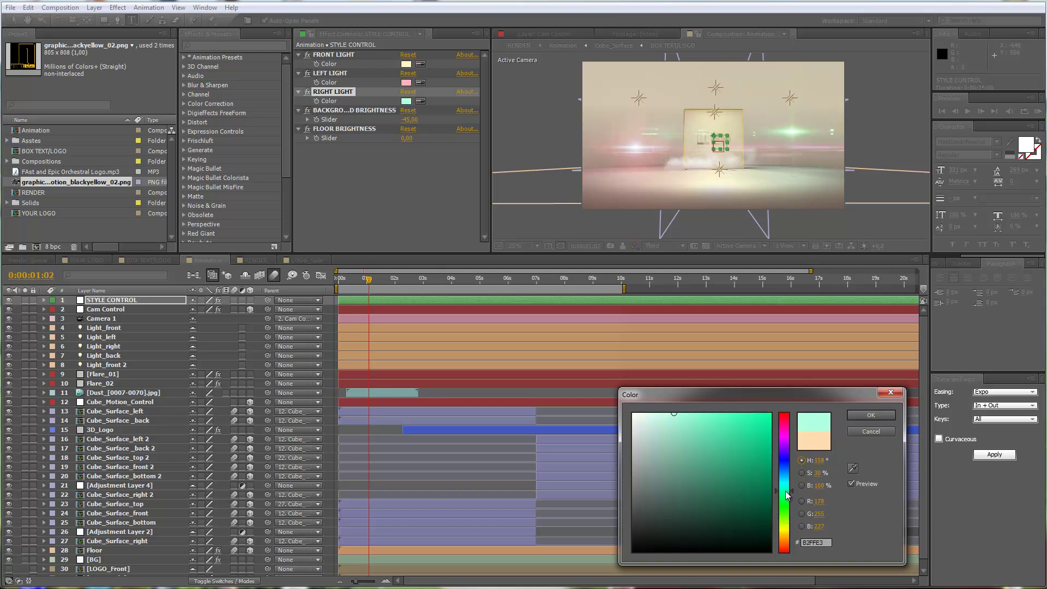
{"action": "left_click_drag", "start_coordinate": [786, 491], "coordinate": [791, 530]}
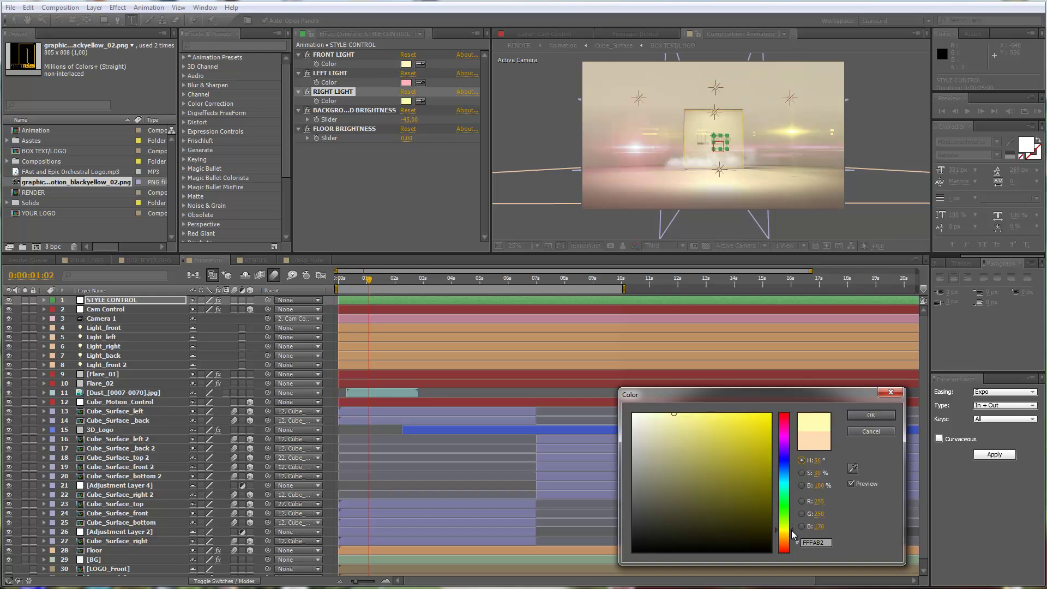
{"action": "left_click", "coordinate": [884, 413]}
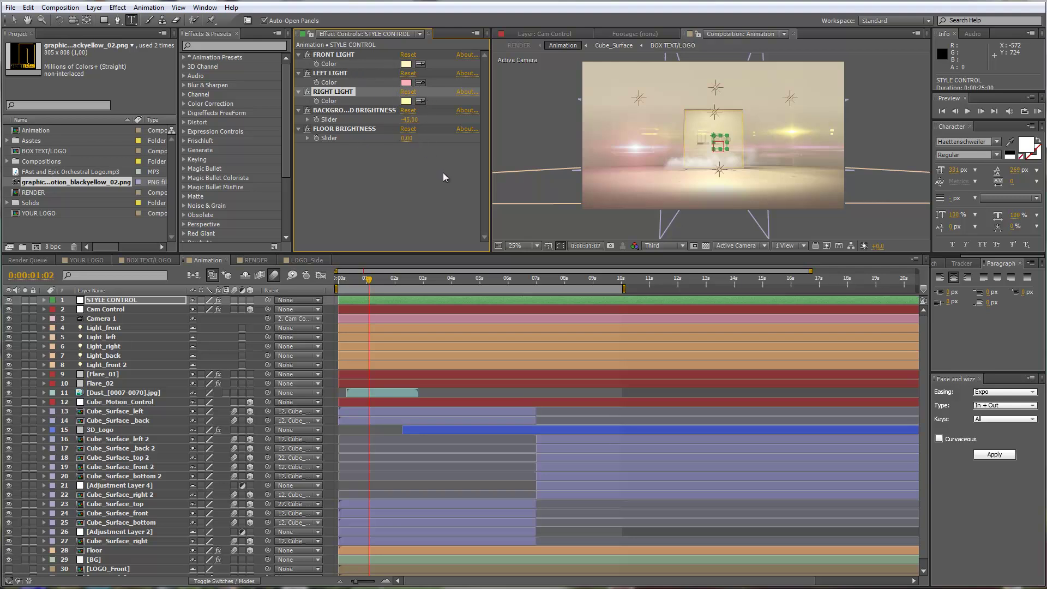
Try background brightness -70 and -50, then set floor brightness to -40
{"action": "left_click", "coordinate": [338, 109]}
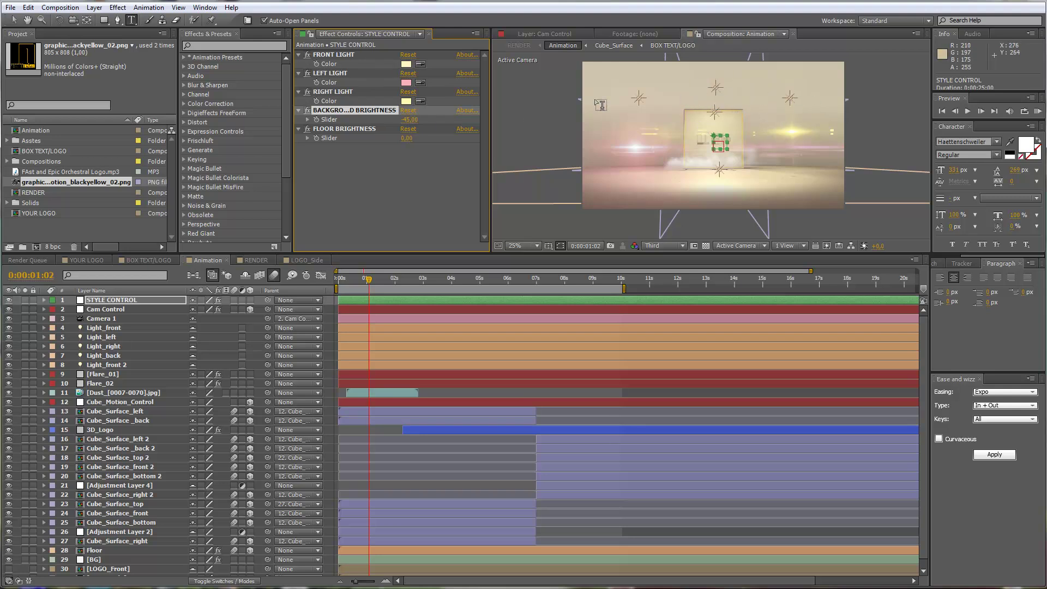
{"action": "left_click", "coordinate": [409, 120]}
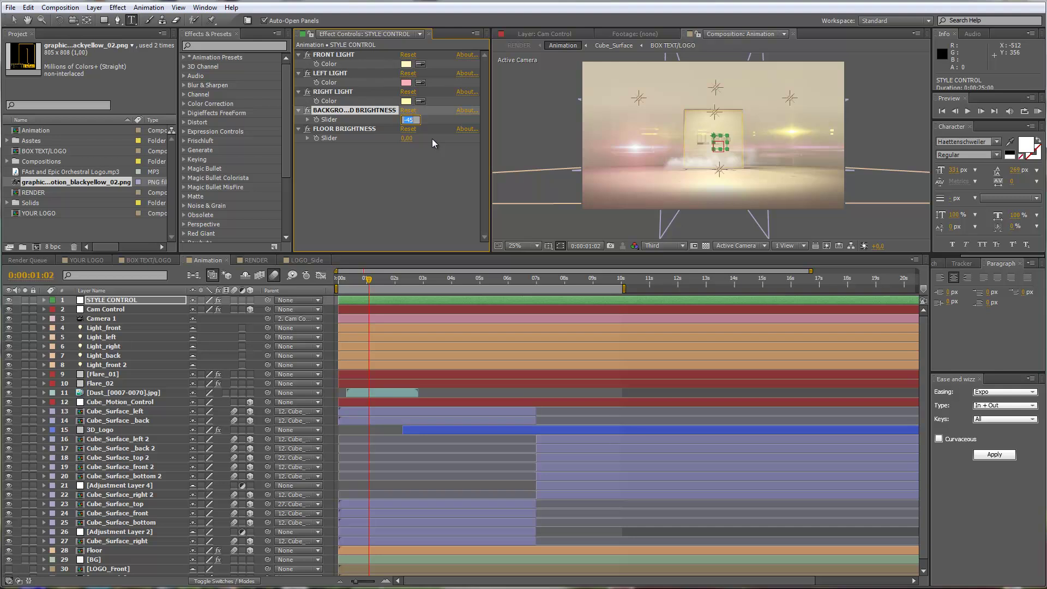
{"action": "type", "text": "-70"}
{"action": "key", "text": "Return"}
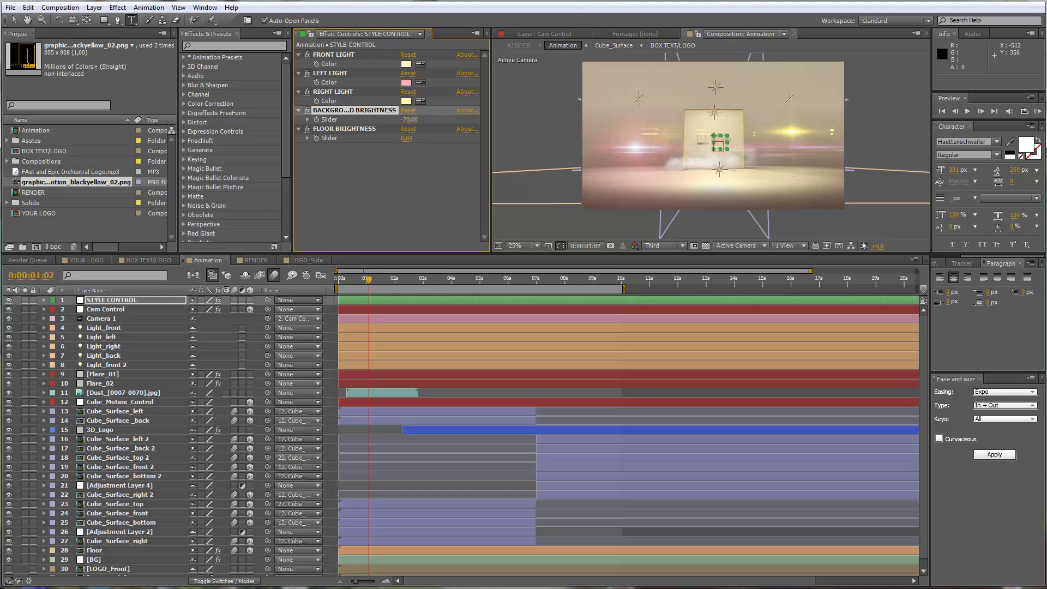
{"action": "left_click", "coordinate": [411, 119]}
{"action": "key", "text": "Return"}
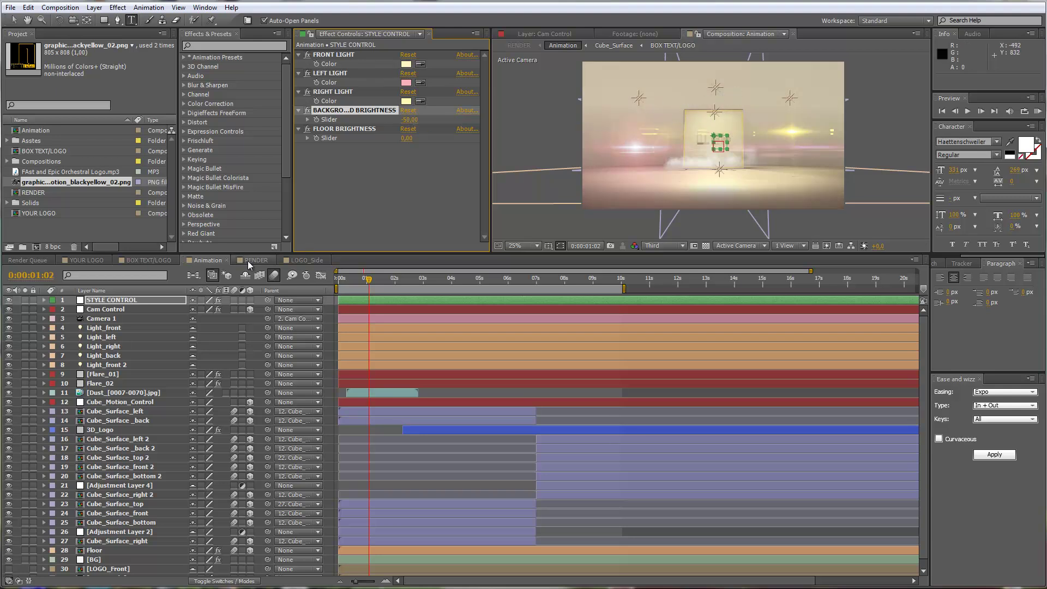
{"action": "left_click", "coordinate": [407, 138]}
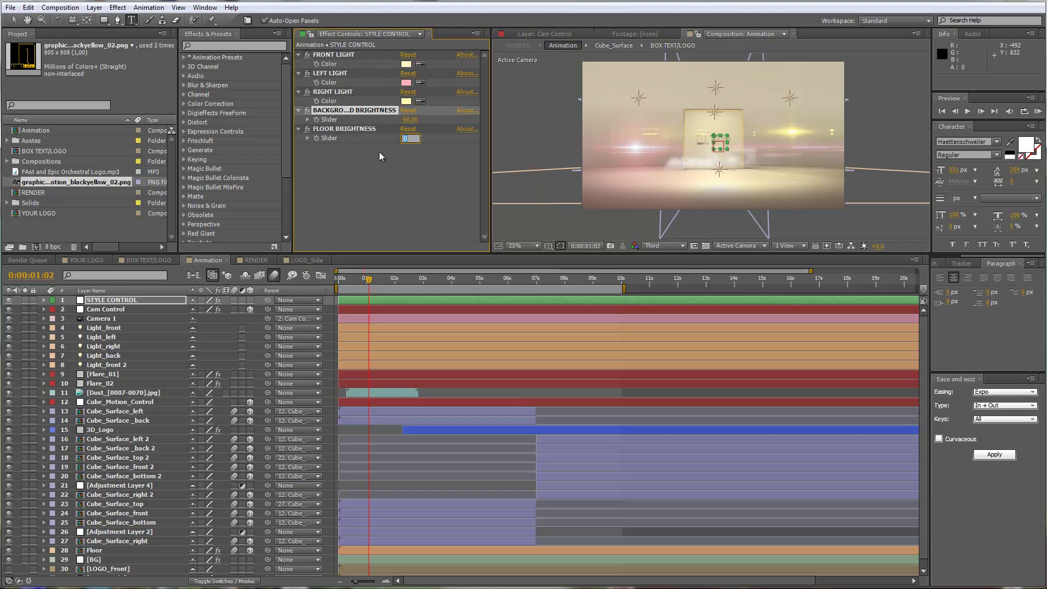
{"action": "type", "text": "-40"}
{"action": "key", "text": "Return"}
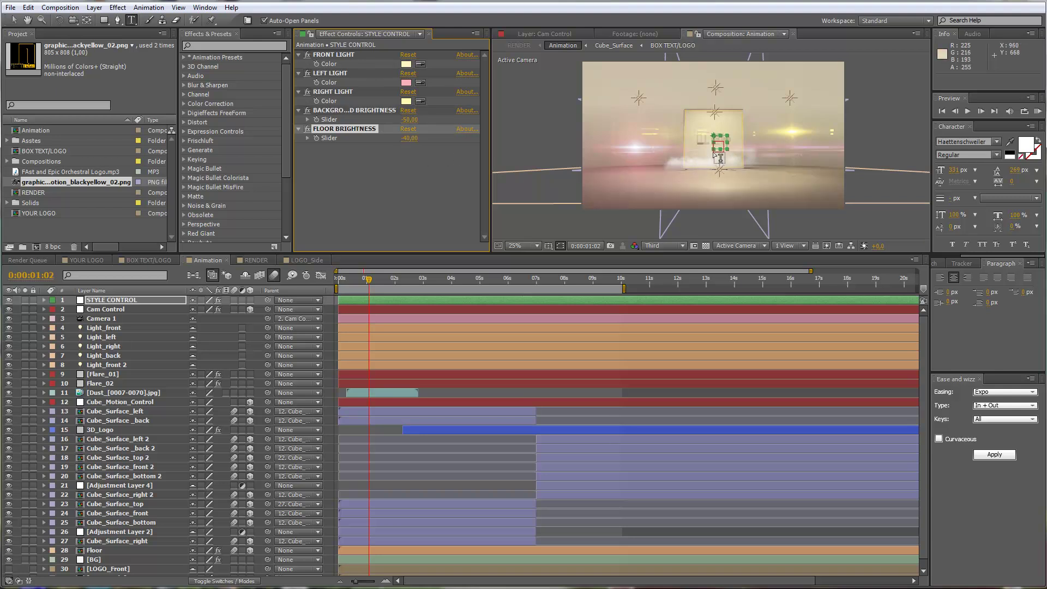
Test background brightness -15 and about 19, then settle it at -45
{"action": "left_click", "coordinate": [409, 120]}
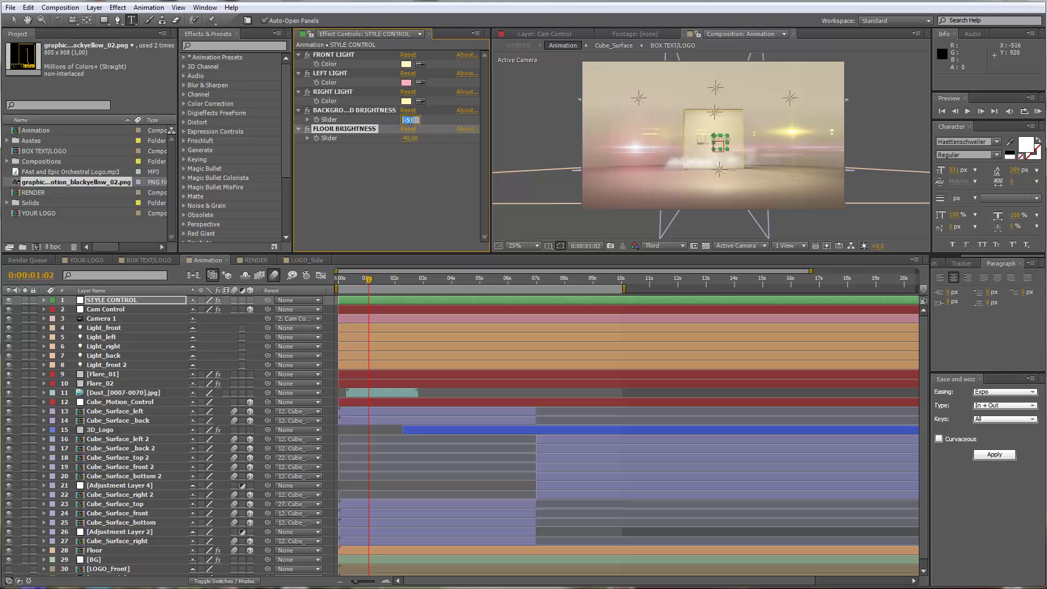
{"action": "type", "text": "-15"}
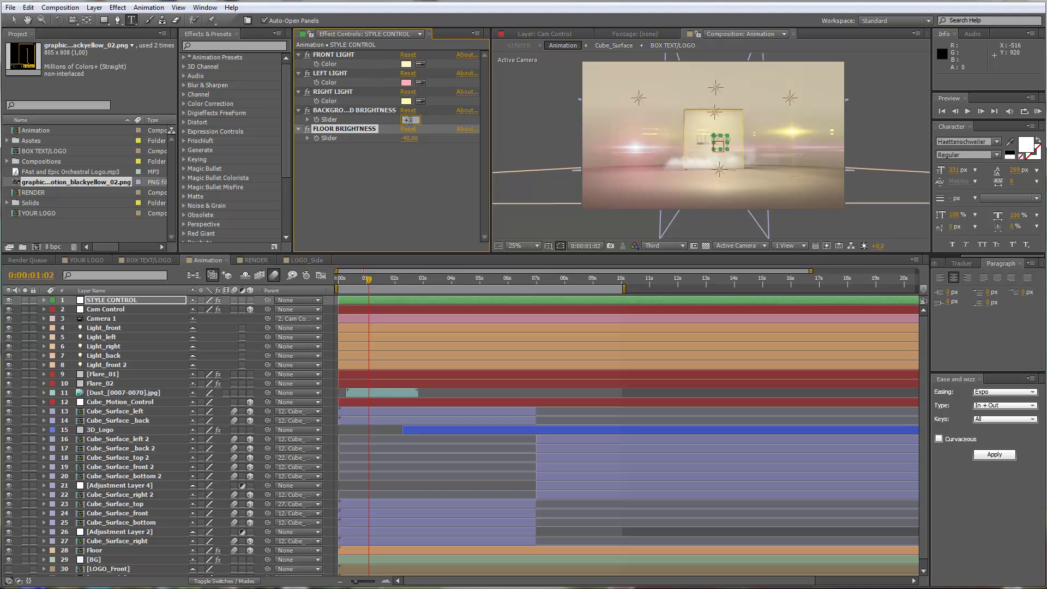
{"action": "key", "text": "Return"}
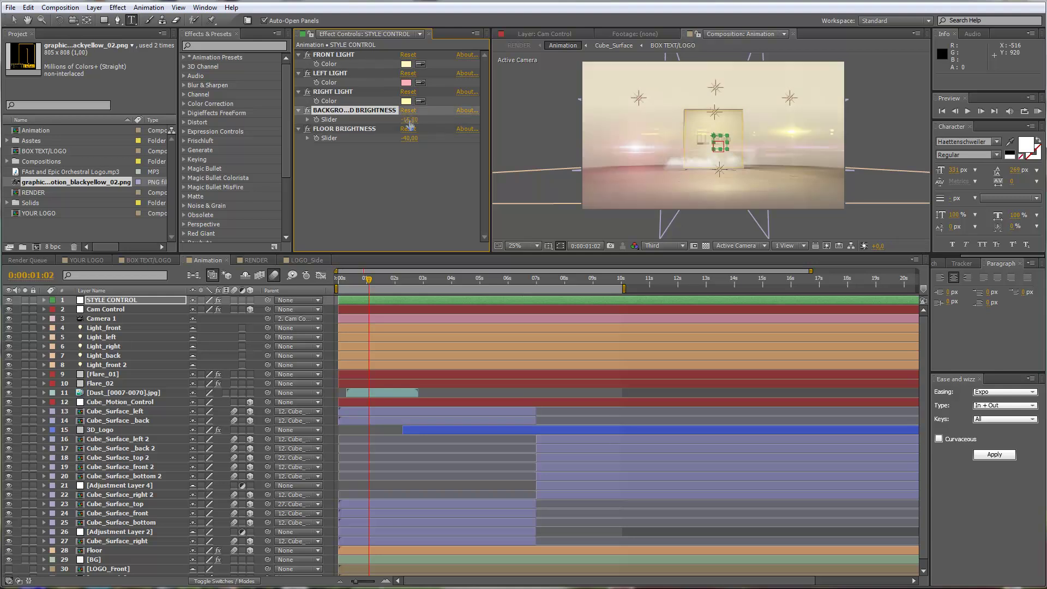
{"action": "left_click_drag", "start_coordinate": [410, 127], "coordinate": [414, 125]}
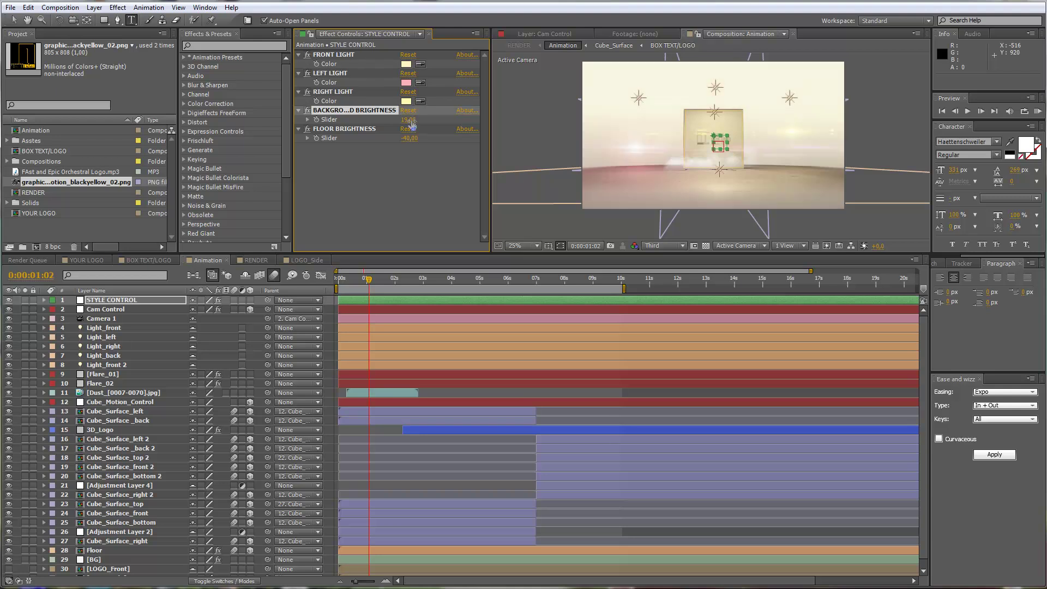
{"action": "left_click", "coordinate": [409, 121]}
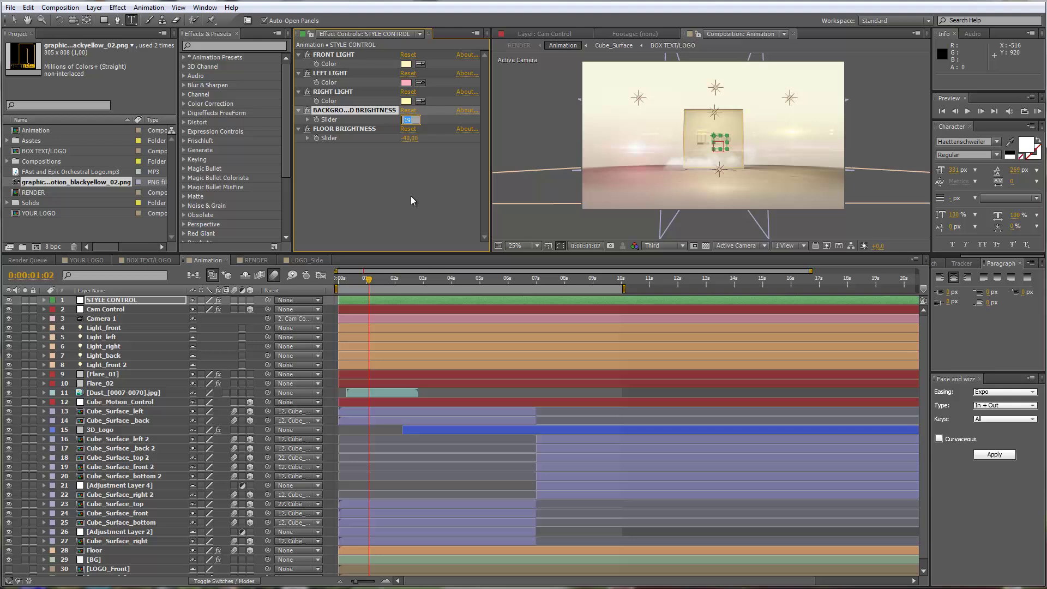
{"action": "left_click", "coordinate": [409, 138]}
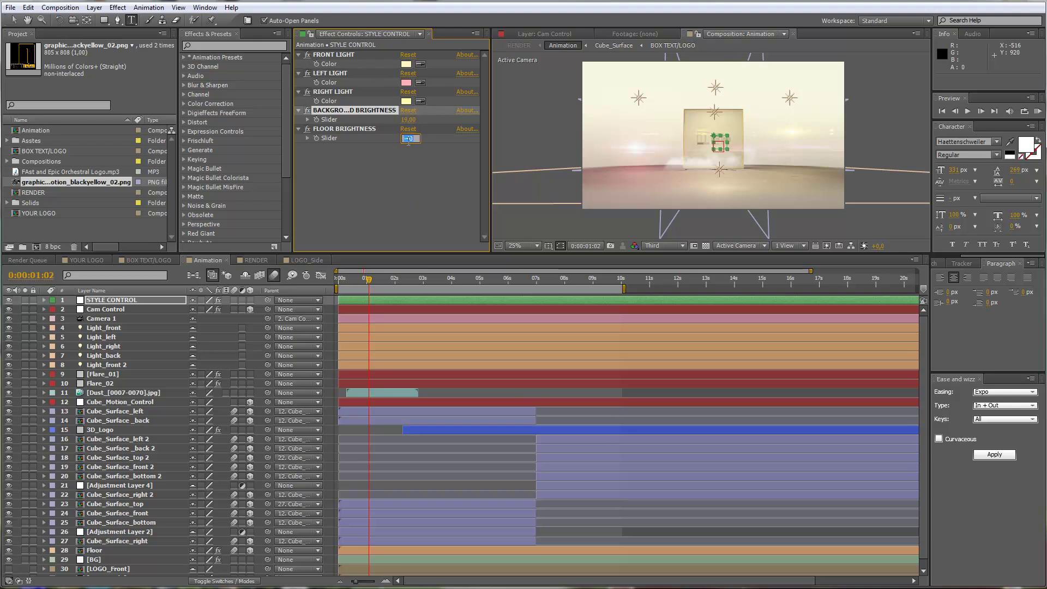
{"action": "left_click", "coordinate": [409, 120]}
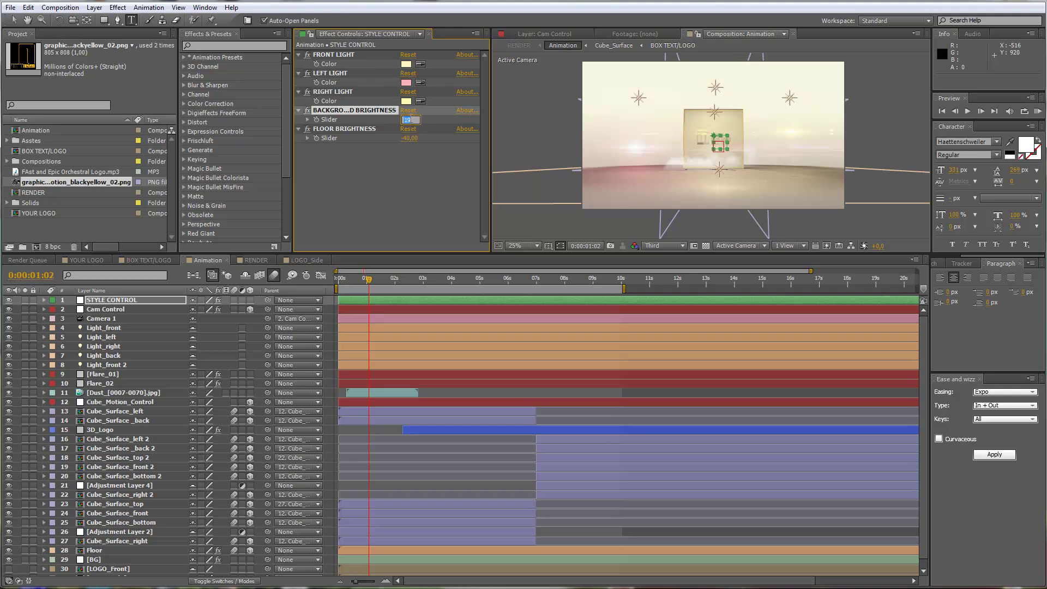
{"action": "type", "text": "-45"}
{"action": "key", "text": "Return"}
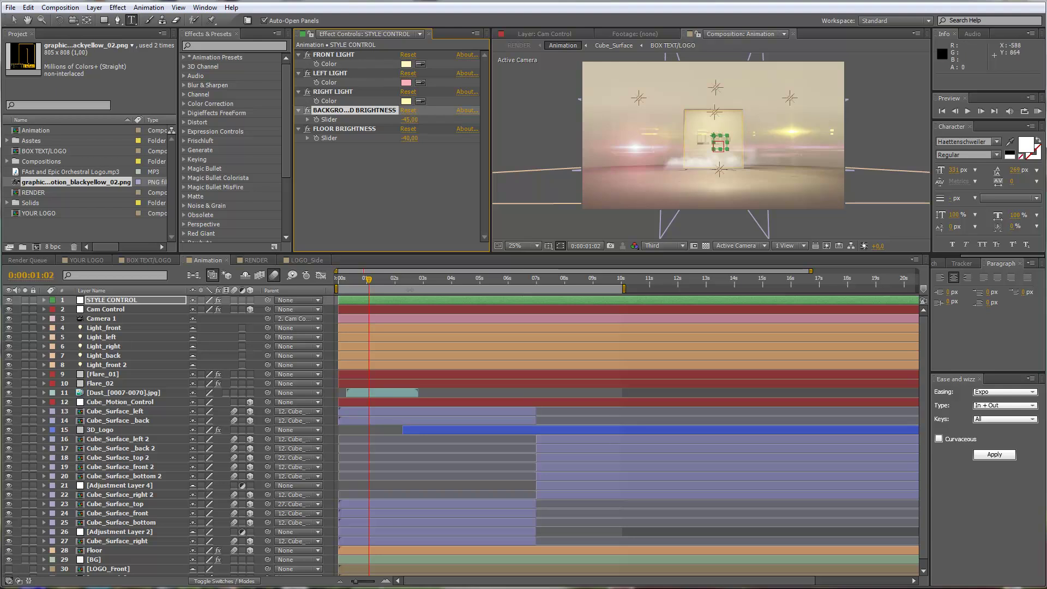
At 0:00:04:13 and 50% zoom, select 3D_Logo, hide shy layers, and expand its Shatter settings
{"action": "left_click", "coordinate": [467, 282]}
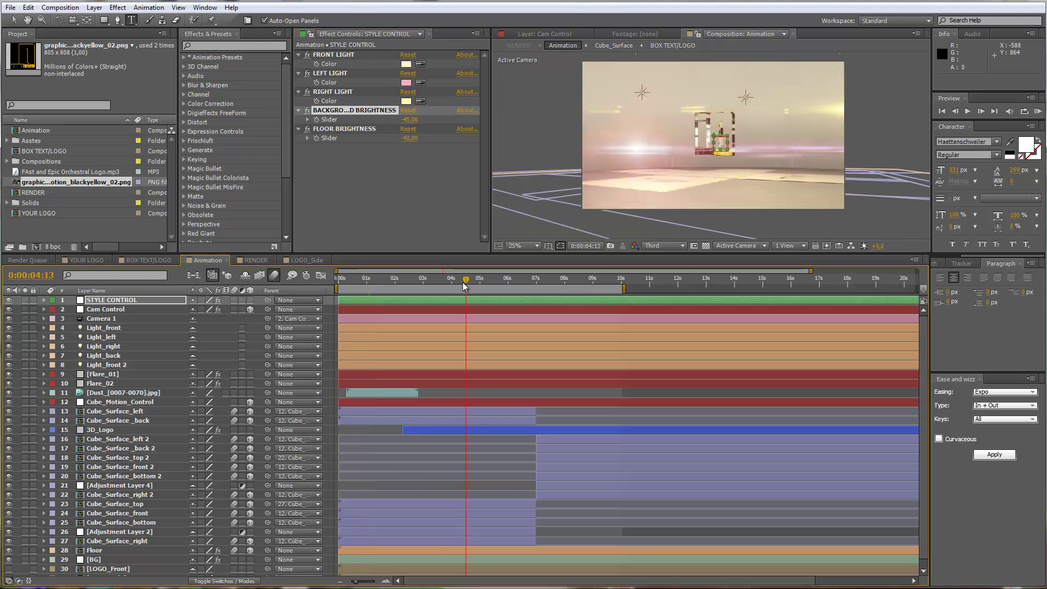
{"action": "key", "text": "period"}
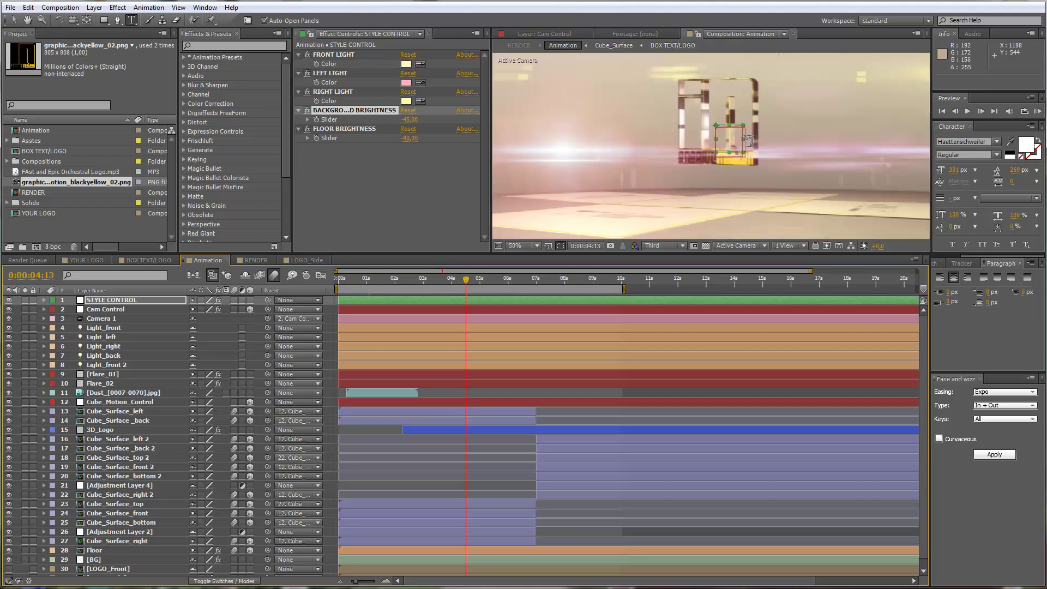
{"action": "left_click", "coordinate": [101, 430]}
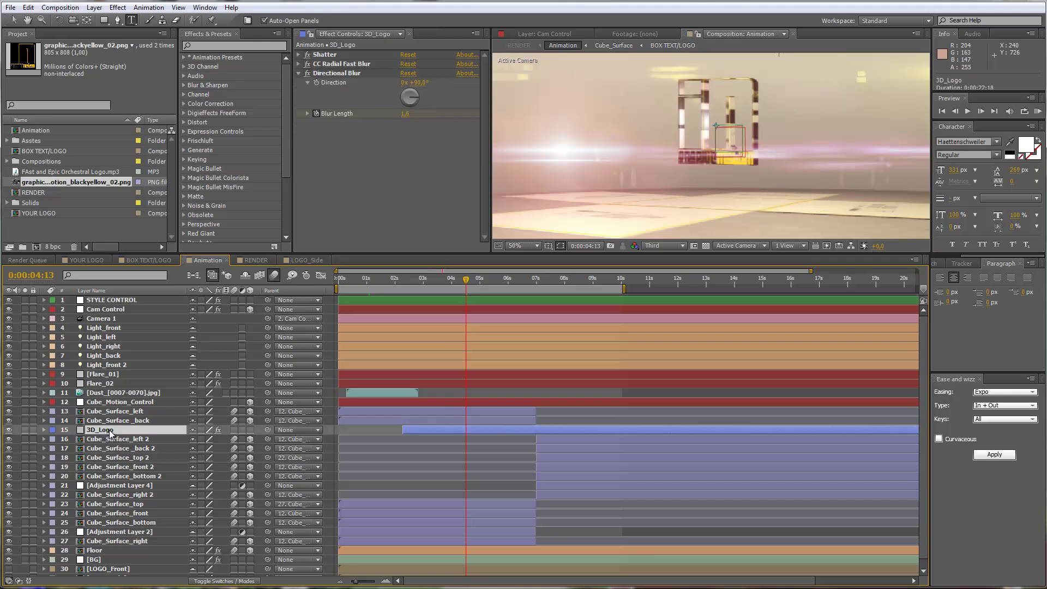
{"action": "left_click", "coordinate": [245, 276]}
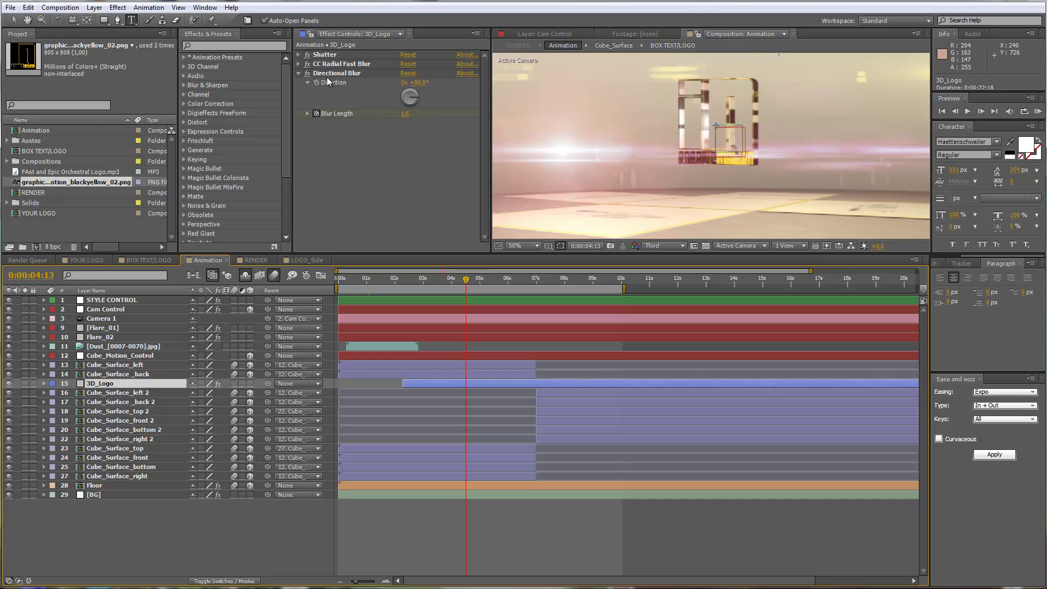
{"action": "left_click", "coordinate": [298, 73]}
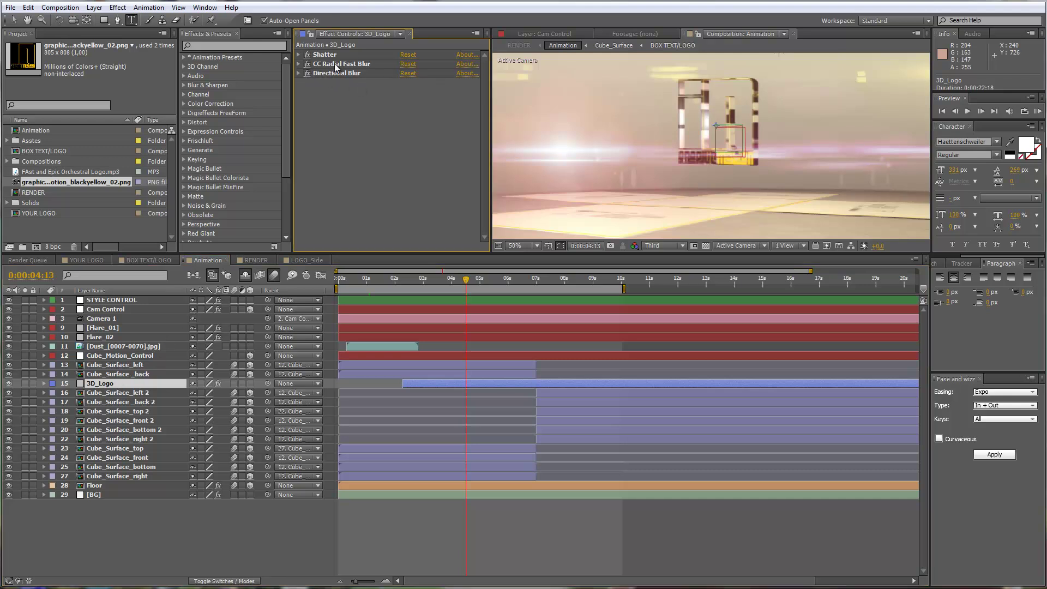
{"action": "left_click", "coordinate": [334, 63]}
{"action": "left_click", "coordinate": [306, 56]}
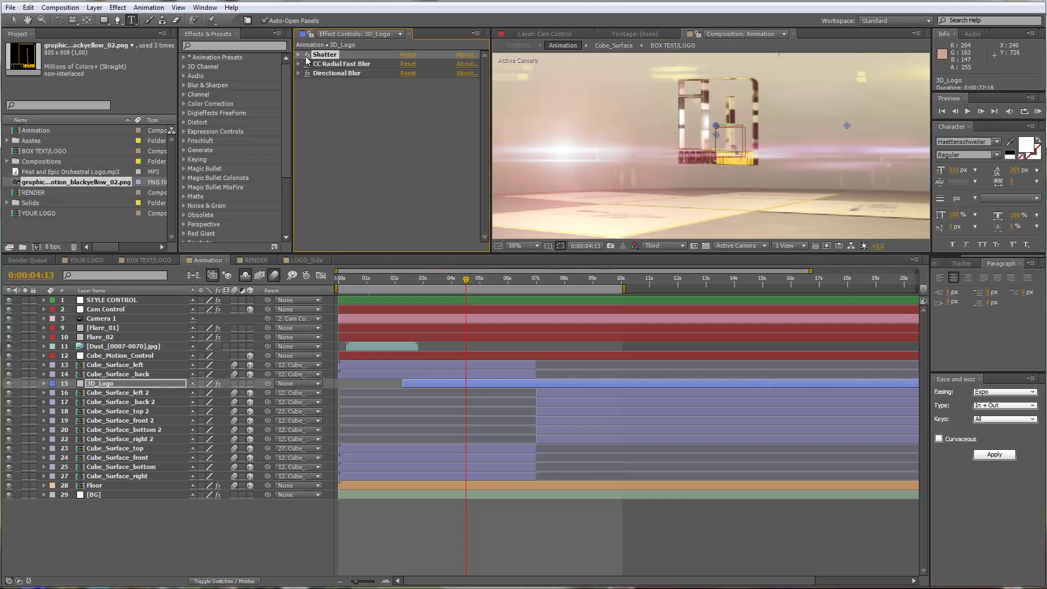
{"action": "left_click", "coordinate": [298, 55]}
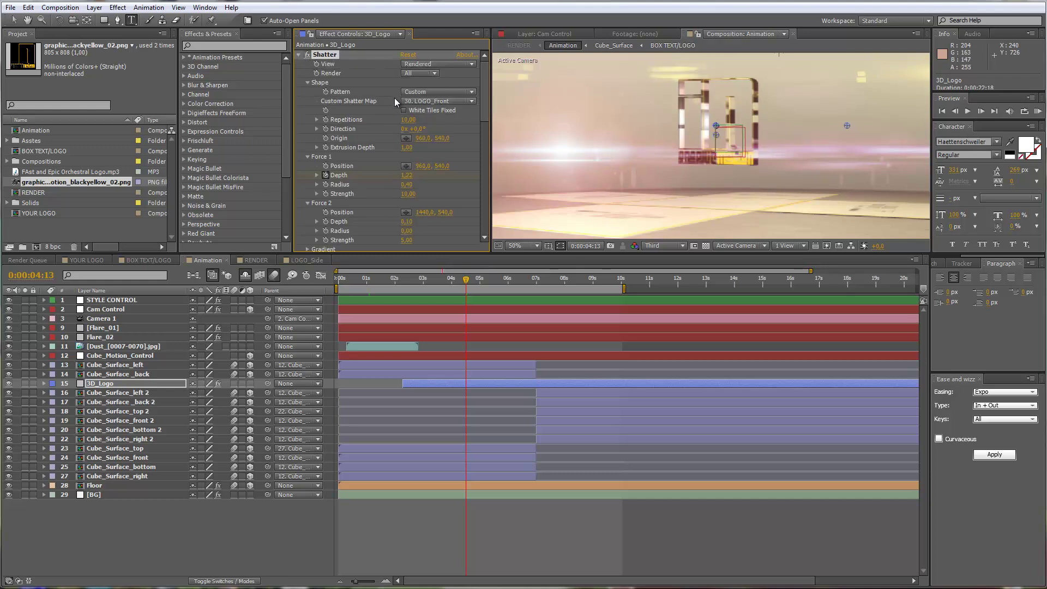
Try Shatter Extrusion Depth values of 3, 0.5 and 1
{"action": "left_click", "coordinate": [406, 148]}
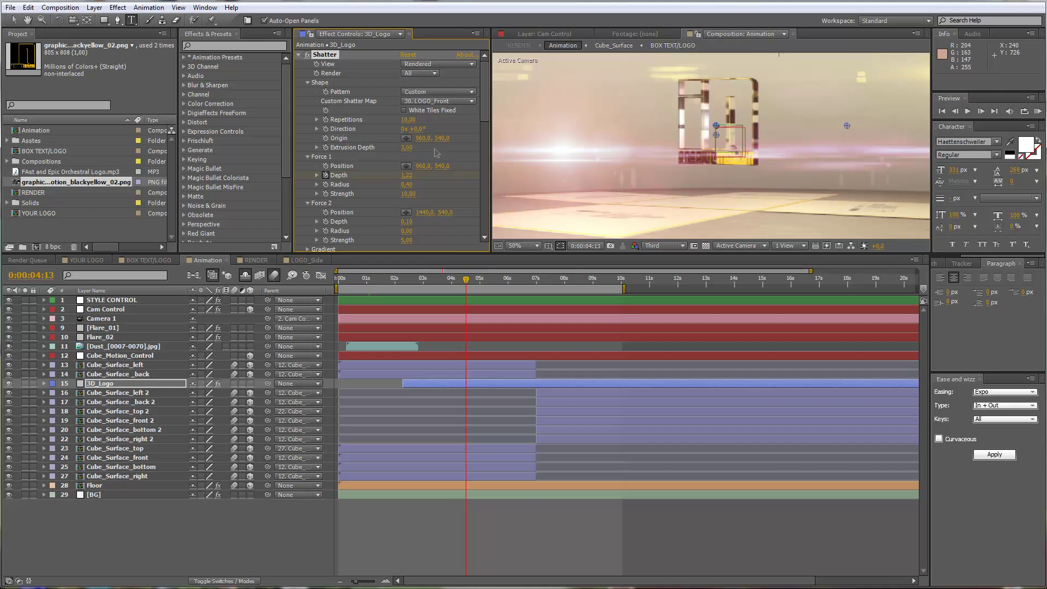
{"action": "key", "text": "Return"}
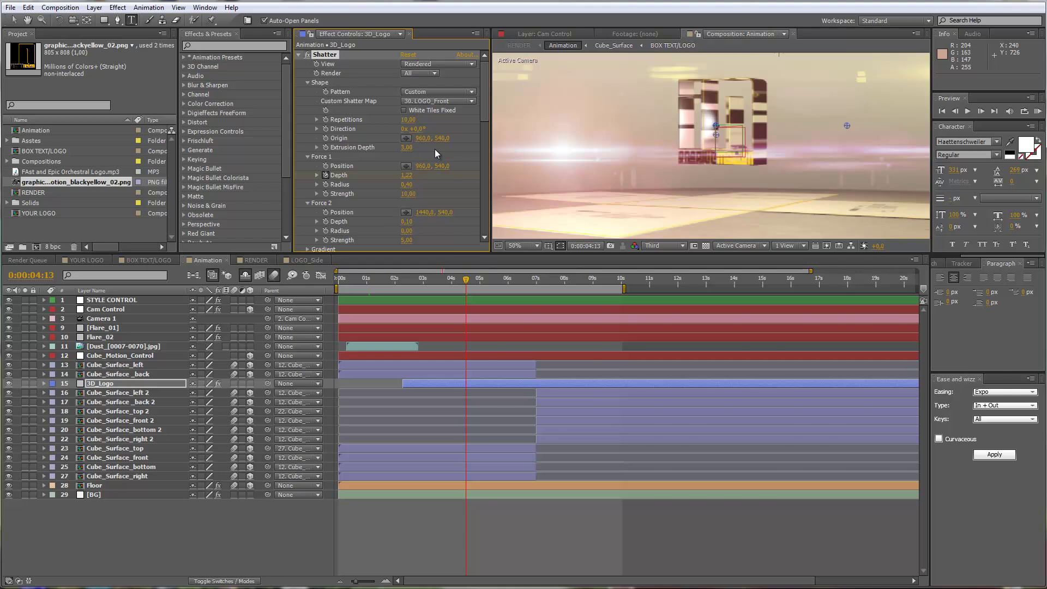
{"action": "left_click", "coordinate": [407, 148]}
{"action": "type", "text": "0,5"}
{"action": "key", "text": "Return"}
{"action": "left_click", "coordinate": [408, 149]}
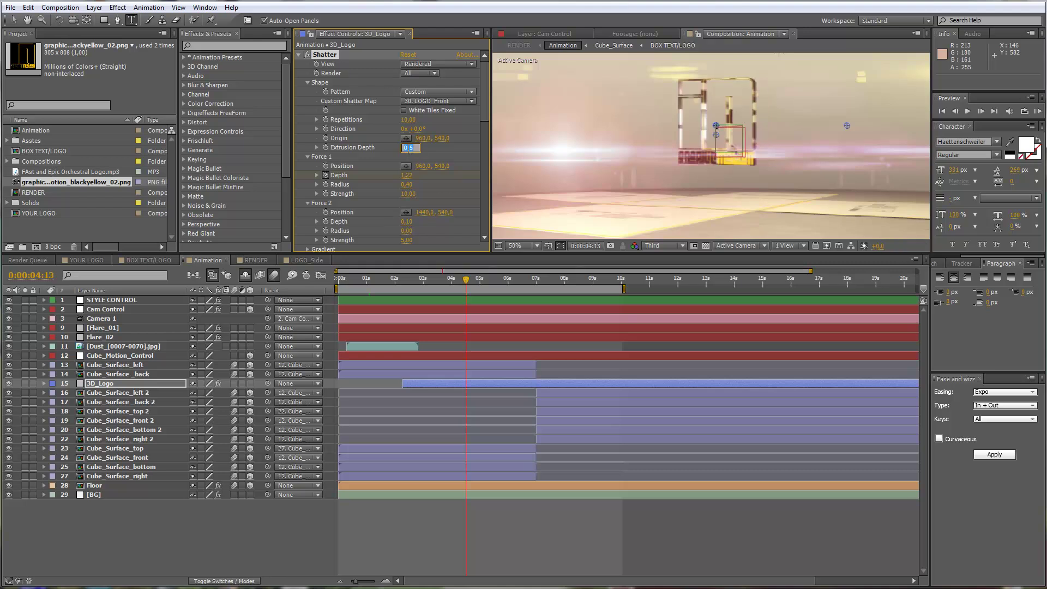
{"action": "type", "text": "1"}
{"action": "key", "text": "Return"}
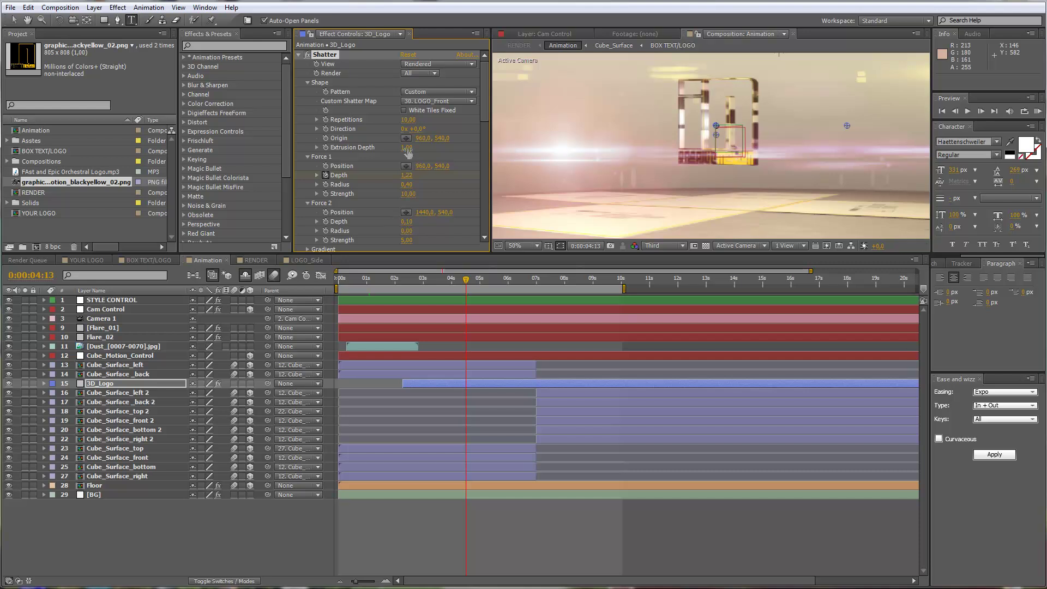
Raise Extrusion Depth to 4 to compare, then settle on 3
{"action": "left_click", "coordinate": [409, 148]}
{"action": "key", "text": "Return"}
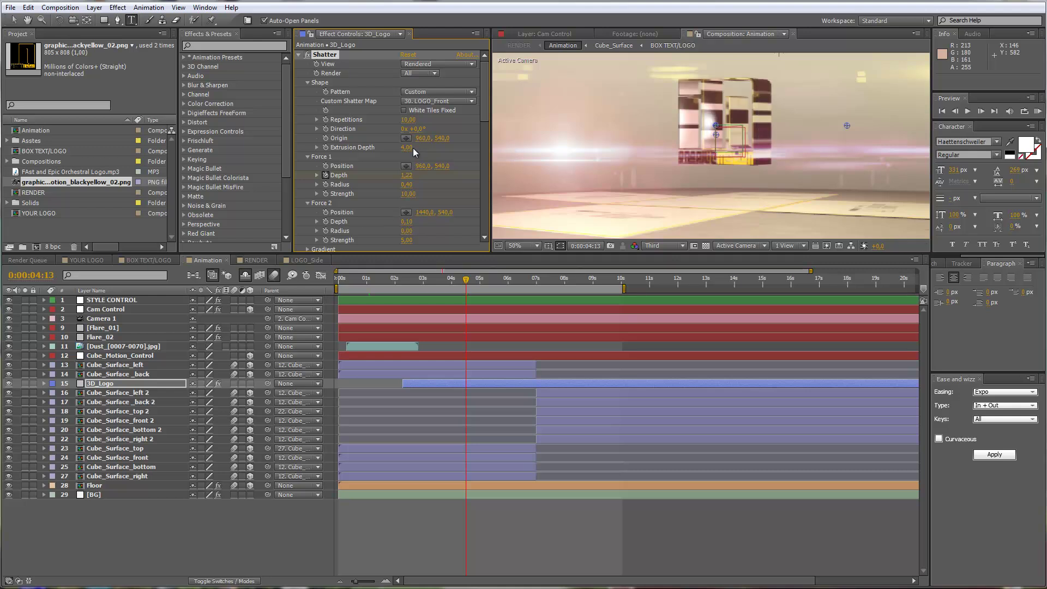
{"action": "left_click", "coordinate": [410, 147]}
{"action": "type", "text": "3"}
{"action": "key", "text": "Return"}
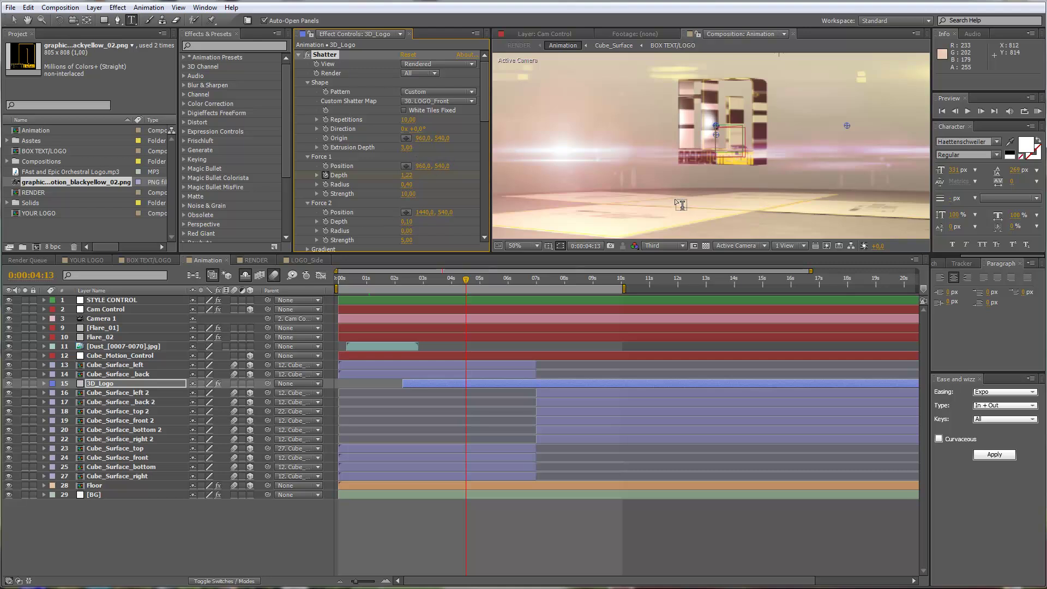
In RENDER, toggle the Color Correction layer's Curves effect off and on, leaving it enabled
{"action": "left_click", "coordinate": [254, 260]}
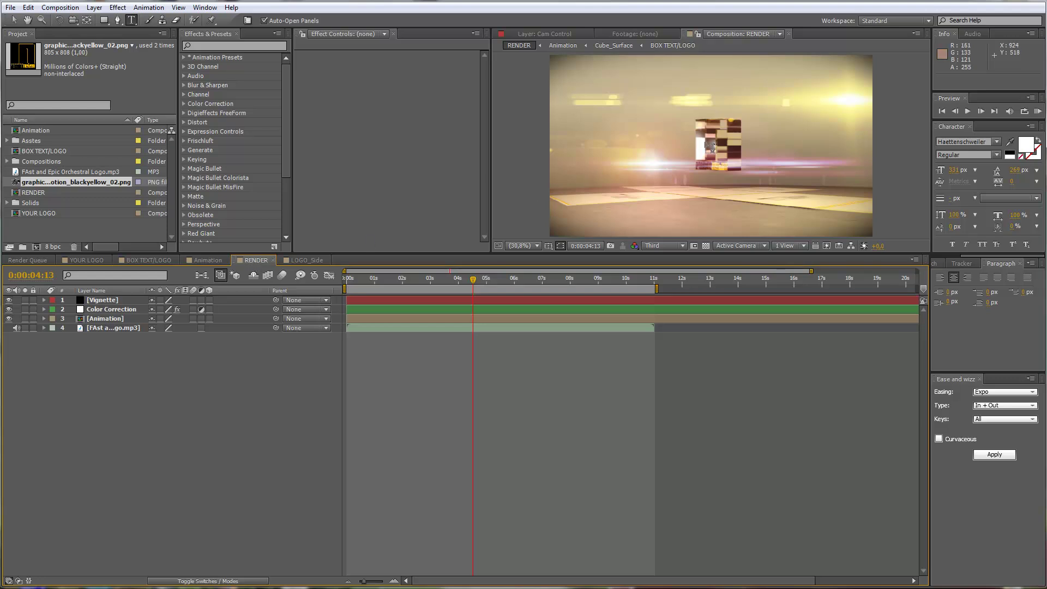
{"action": "left_click", "coordinate": [124, 309]}
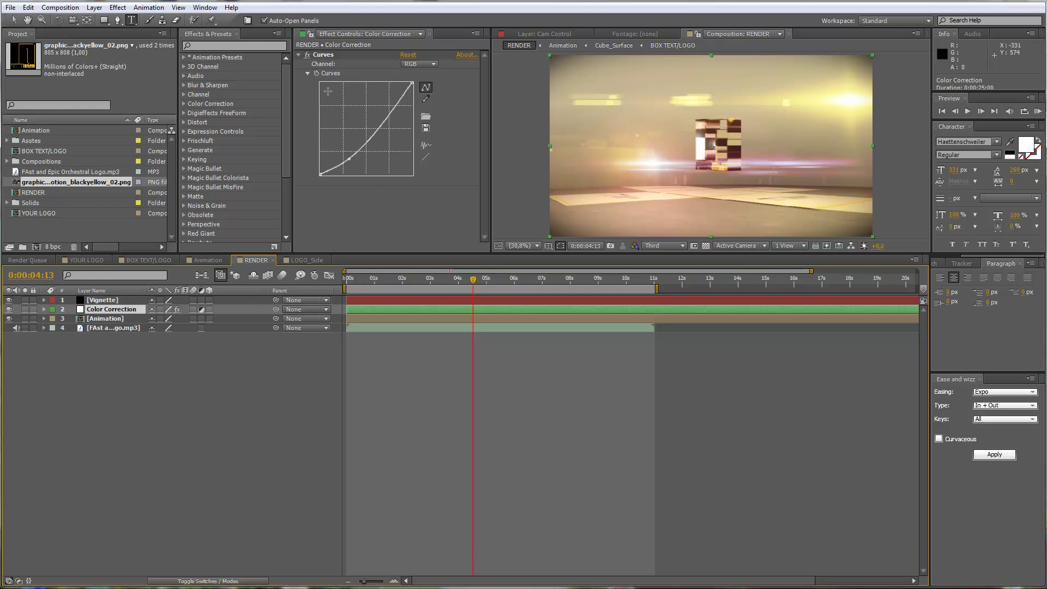
{"action": "left_click", "coordinate": [308, 55]}
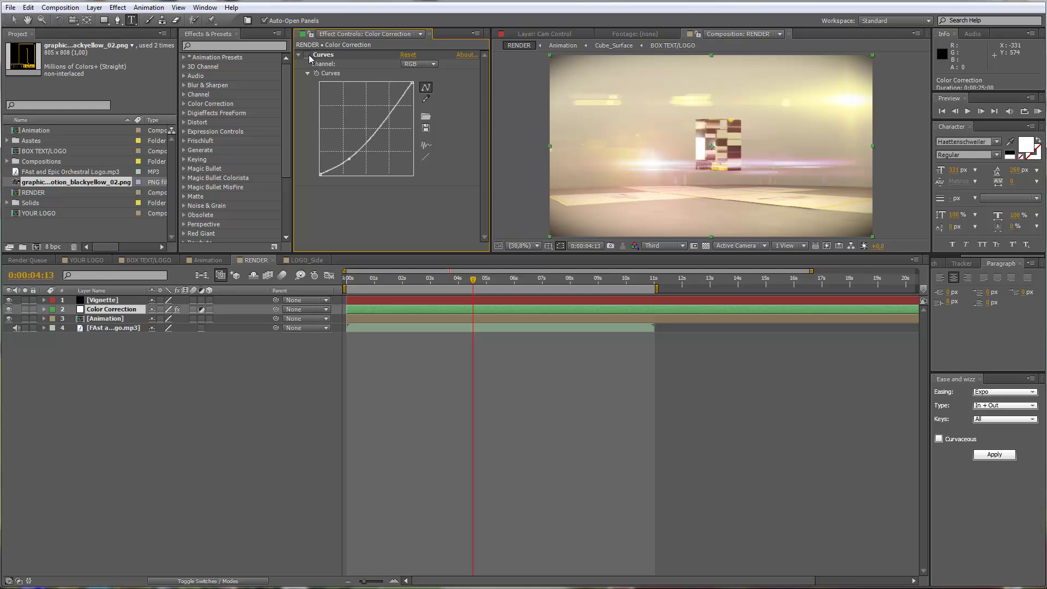
{"action": "left_click", "coordinate": [308, 55]}
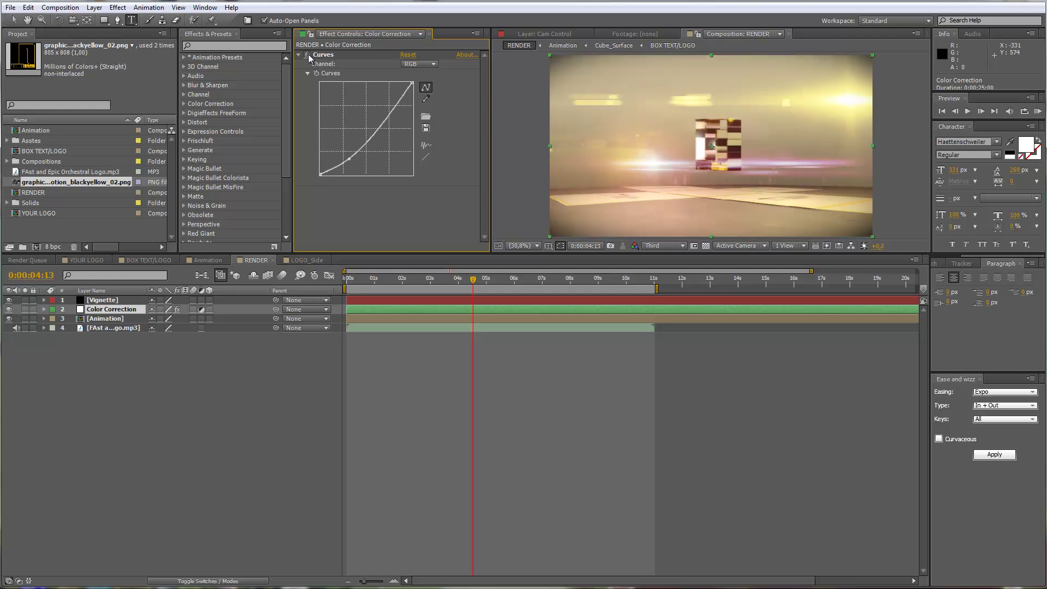
{"action": "left_click", "coordinate": [308, 55]}
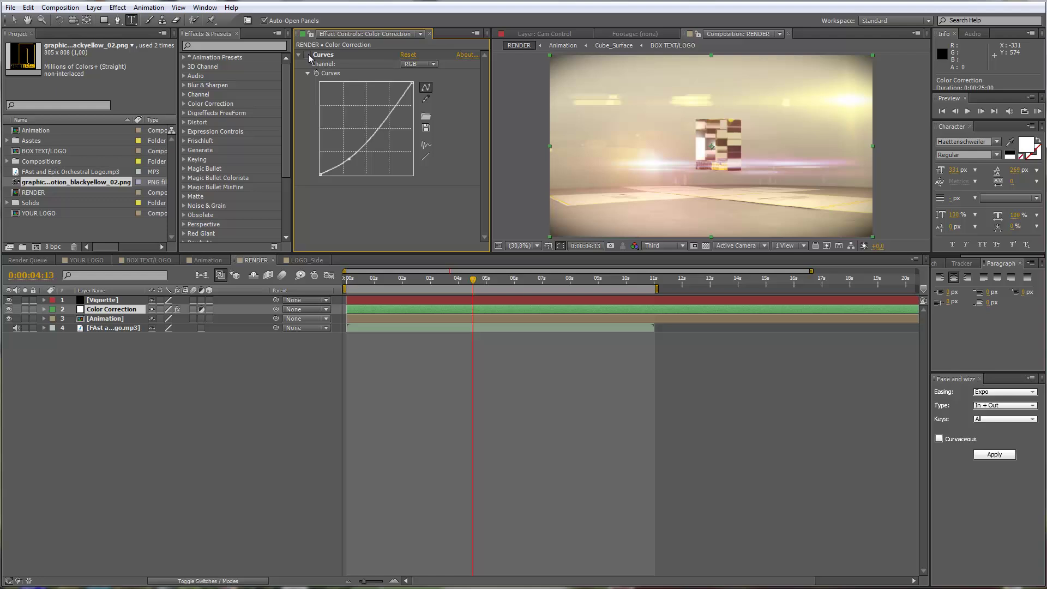
{"action": "left_click", "coordinate": [307, 55]}
{"action": "left_click", "coordinate": [307, 55]}
{"action": "left_click", "coordinate": [308, 56]}
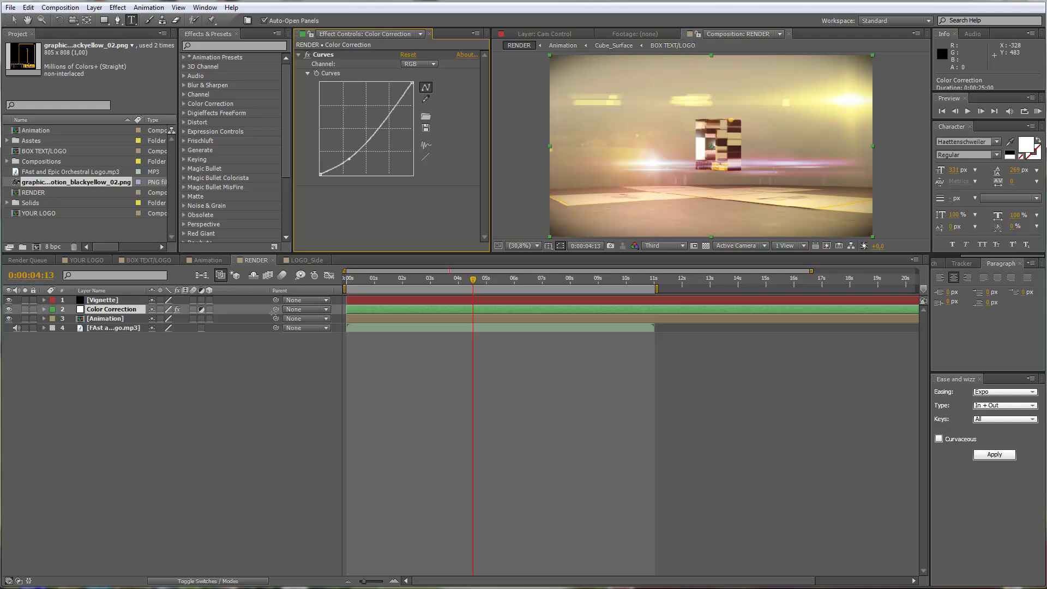
Preview the intro from frame 0, revisit frame 9, then return to the Animation comp
{"action": "left_click", "coordinate": [348, 279]}
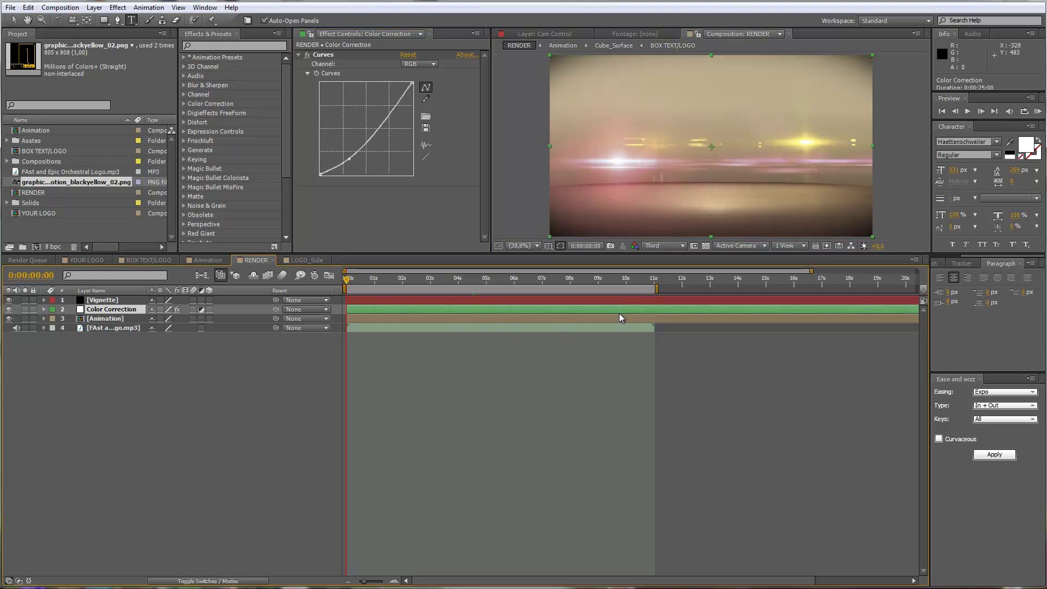
{"action": "key", "text": "space"}
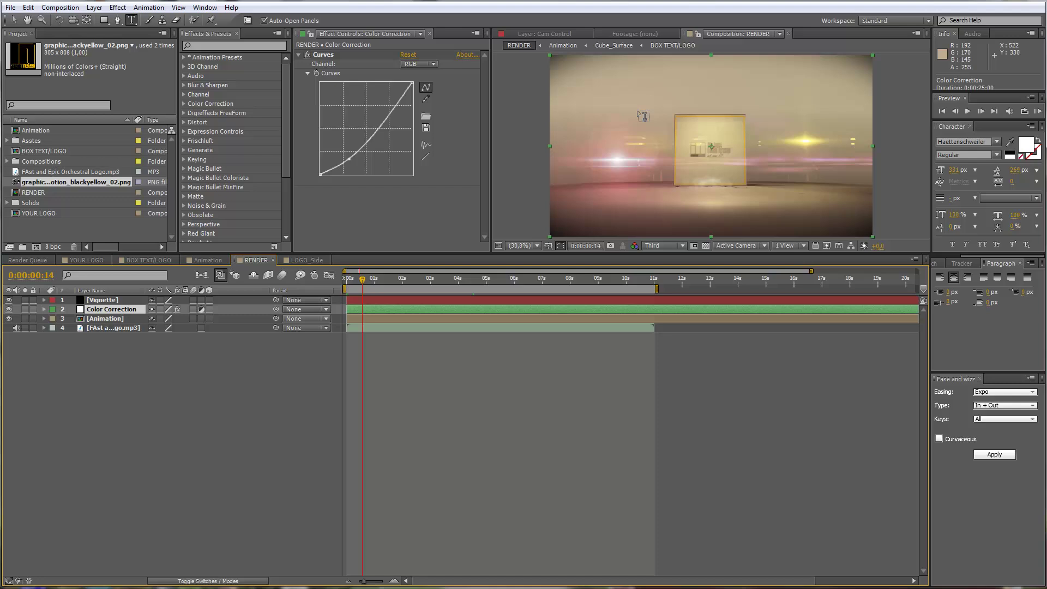
{"action": "left_click", "coordinate": [356, 280]}
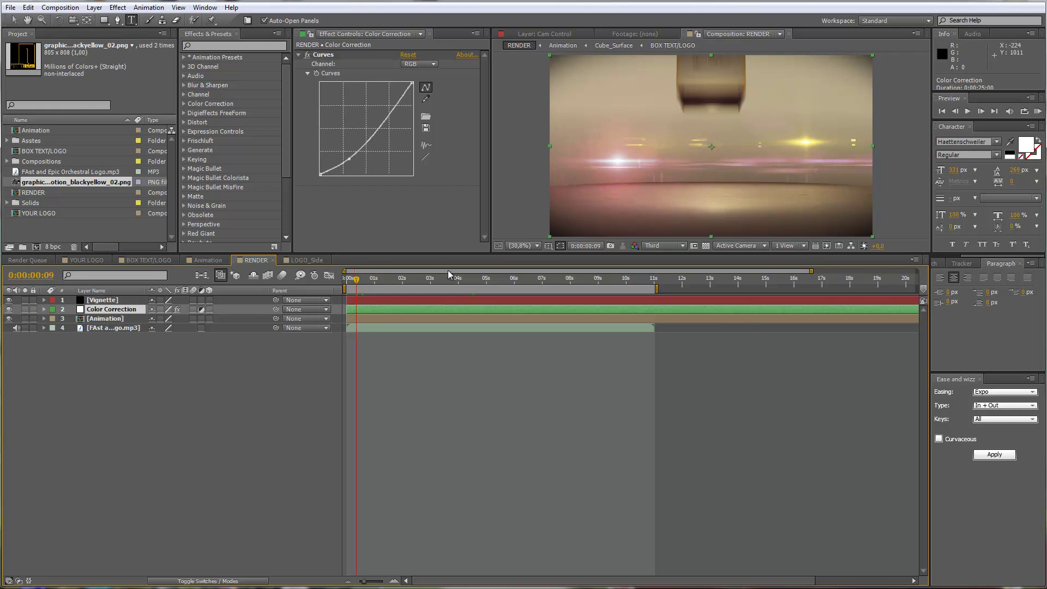
{"action": "key", "text": "space"}
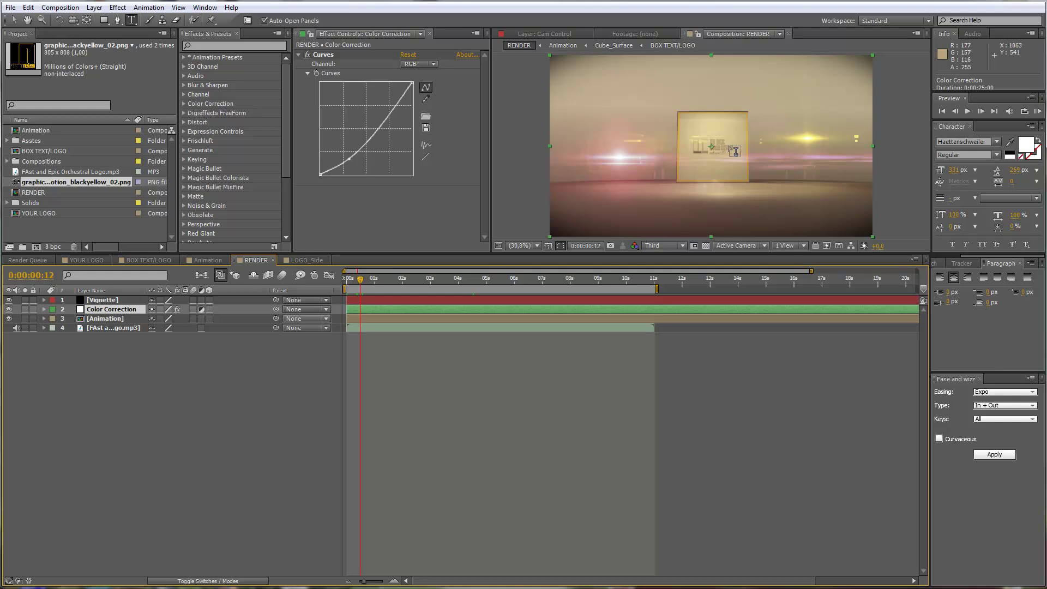
{"action": "left_click", "coordinate": [207, 261]}
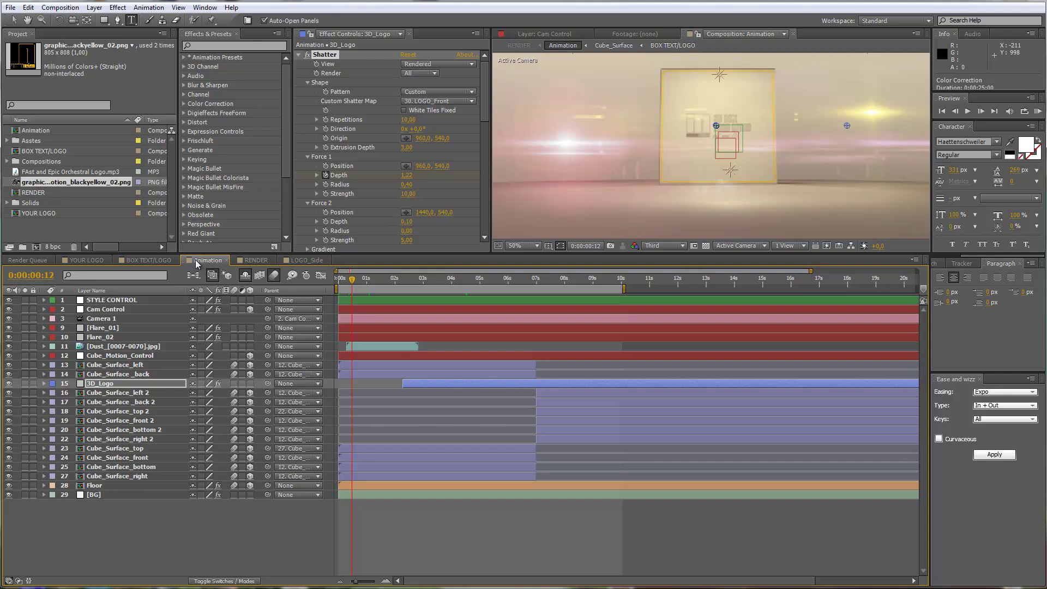
Unhide the shy layers, select the five light layers, and reveal their Light Options
{"action": "left_click", "coordinate": [246, 277]}
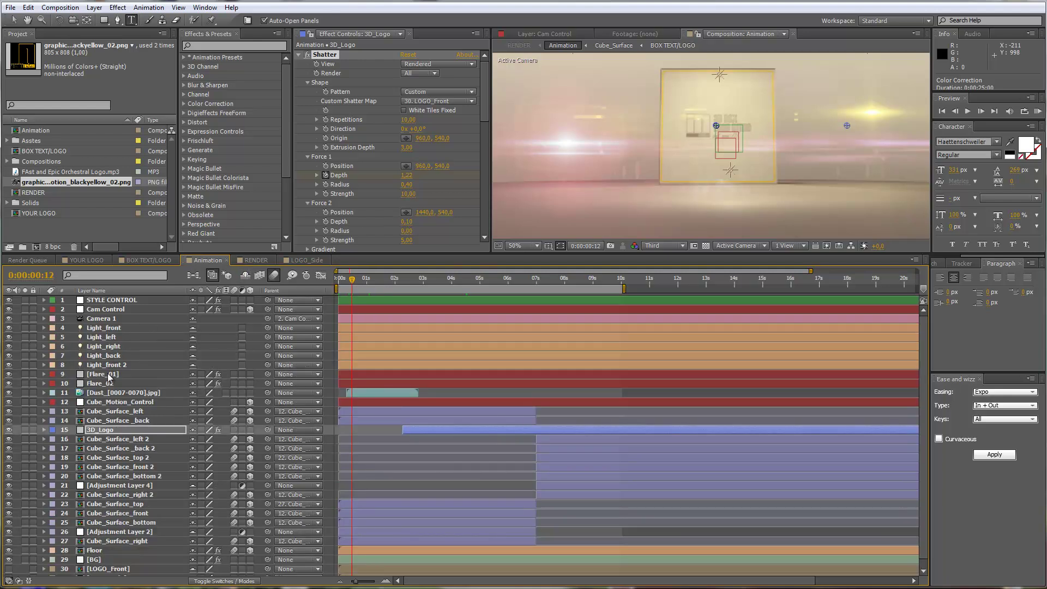
{"action": "left_click", "coordinate": [107, 320]}
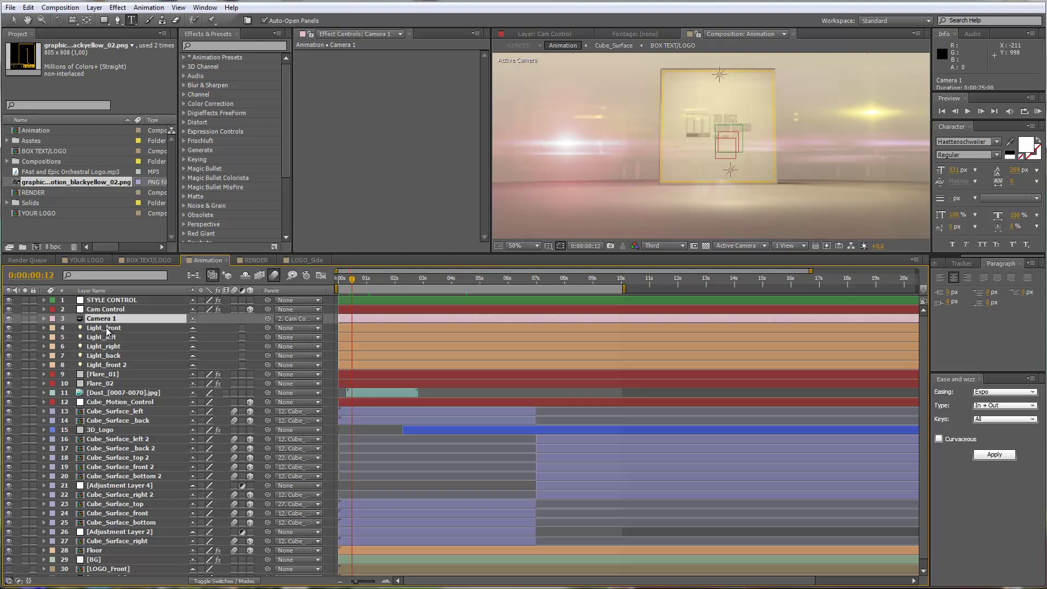
{"action": "left_click", "coordinate": [107, 329]}
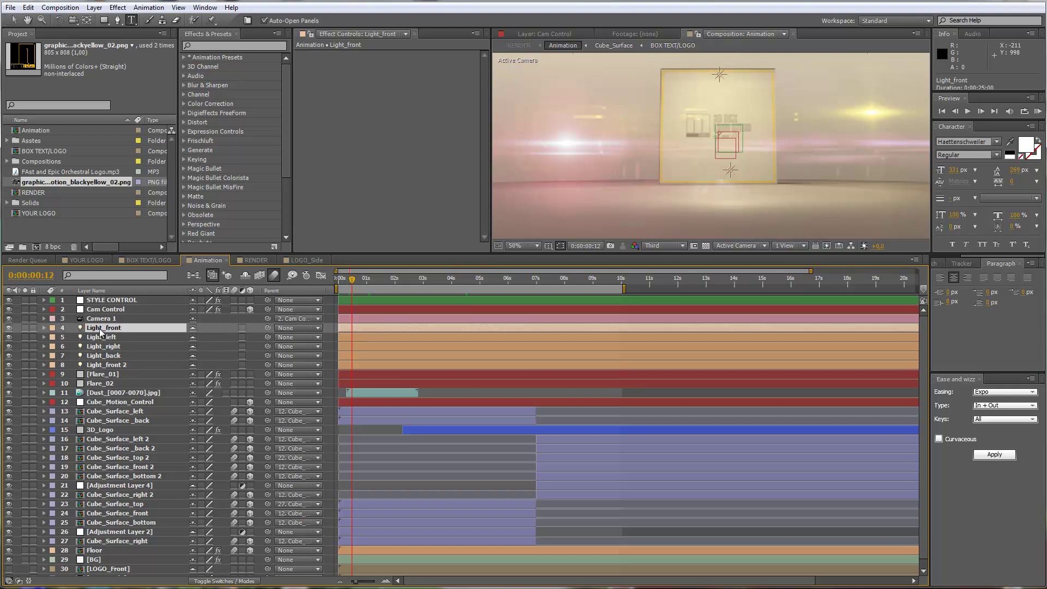
{"action": "left_click", "coordinate": [118, 366], "text": "shift"}
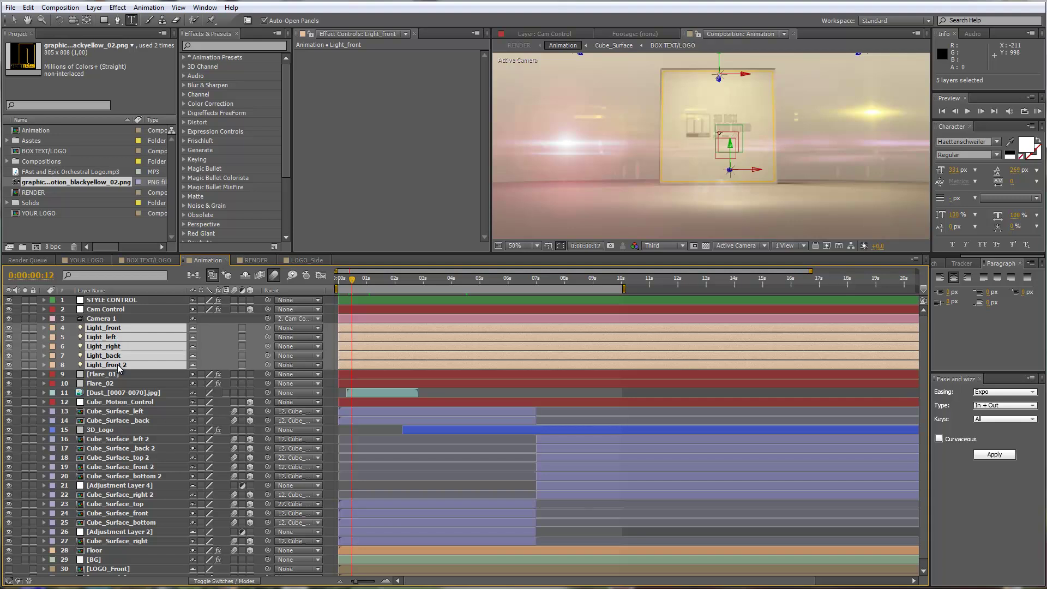
{"action": "key", "text": "u"}
{"action": "key", "text": "u"}
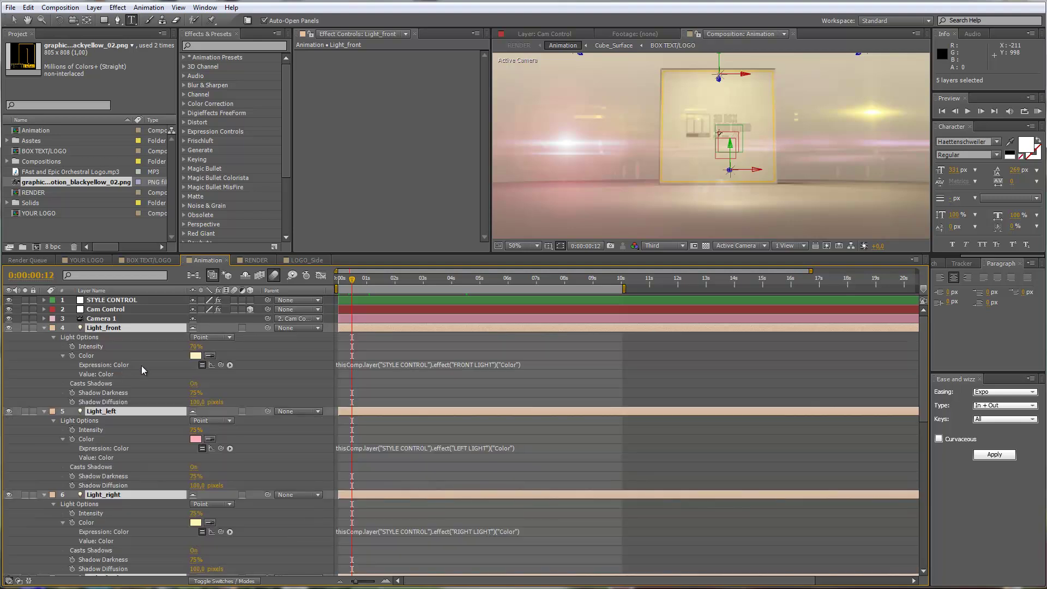
Set the lights' Shadow Diffusion to 0 pixels
{"action": "scroll", "coordinate": [156, 376], "scroll_direction": "down", "scroll_amount": 1}
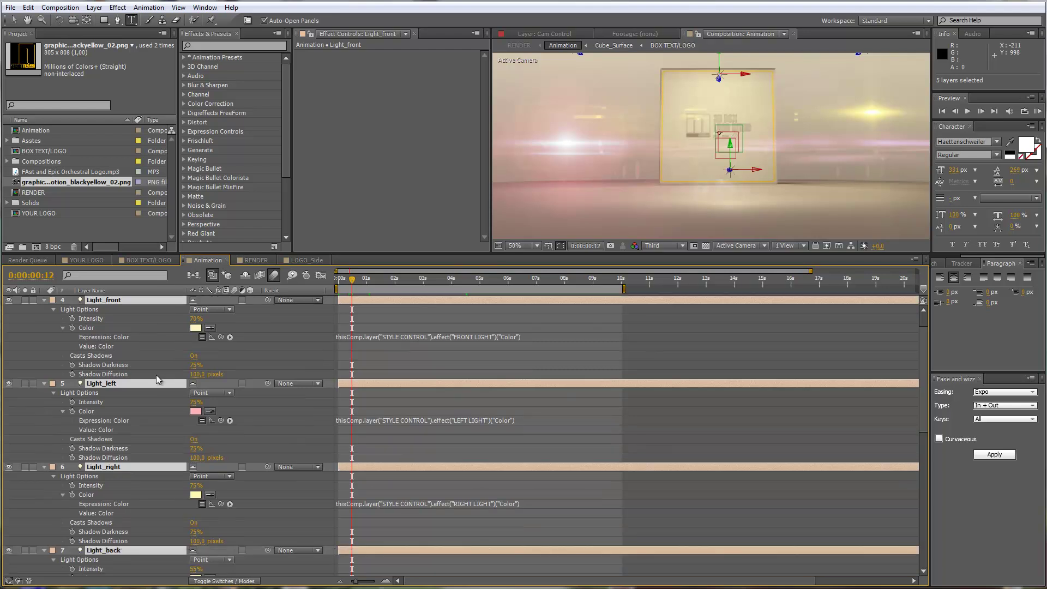
{"action": "scroll", "coordinate": [148, 376], "scroll_direction": "up", "scroll_amount": 1}
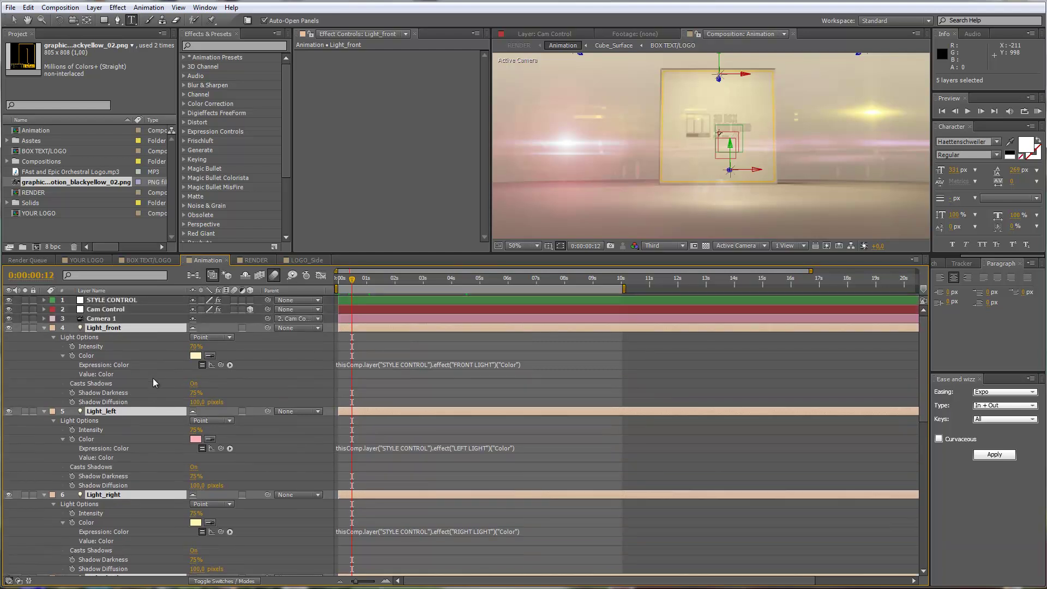
{"action": "scroll", "coordinate": [153, 383], "scroll_direction": "down", "scroll_amount": 1}
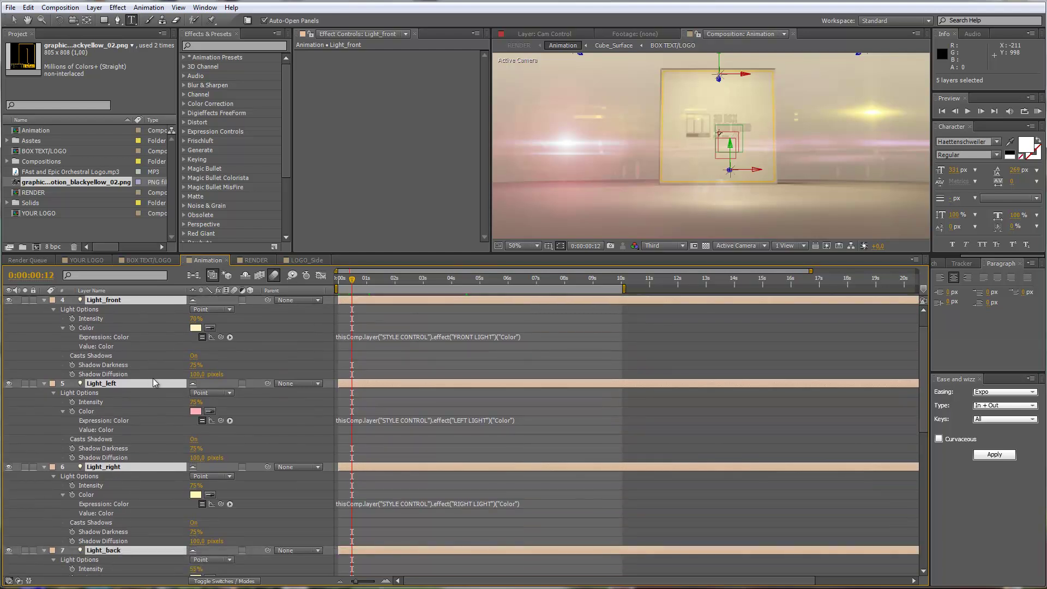
{"action": "left_click", "coordinate": [197, 374]}
{"action": "type", "text": "0"}
{"action": "left_click", "coordinate": [267, 358]}
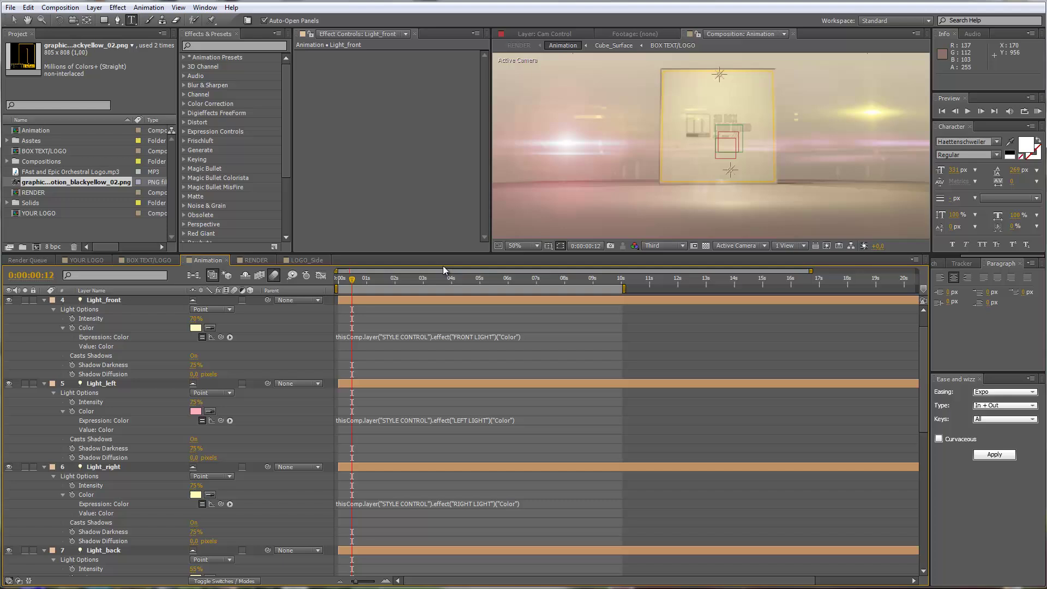
In RENDER, check the animation at points from about 1 to 5 seconds
{"action": "left_click", "coordinate": [268, 260]}
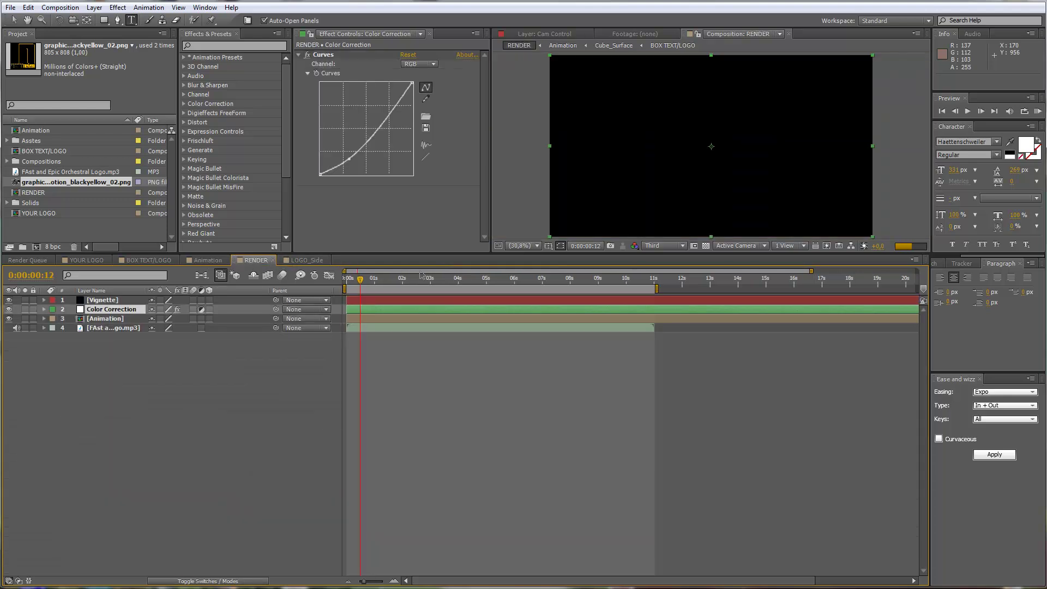
{"action": "left_click", "coordinate": [386, 282]}
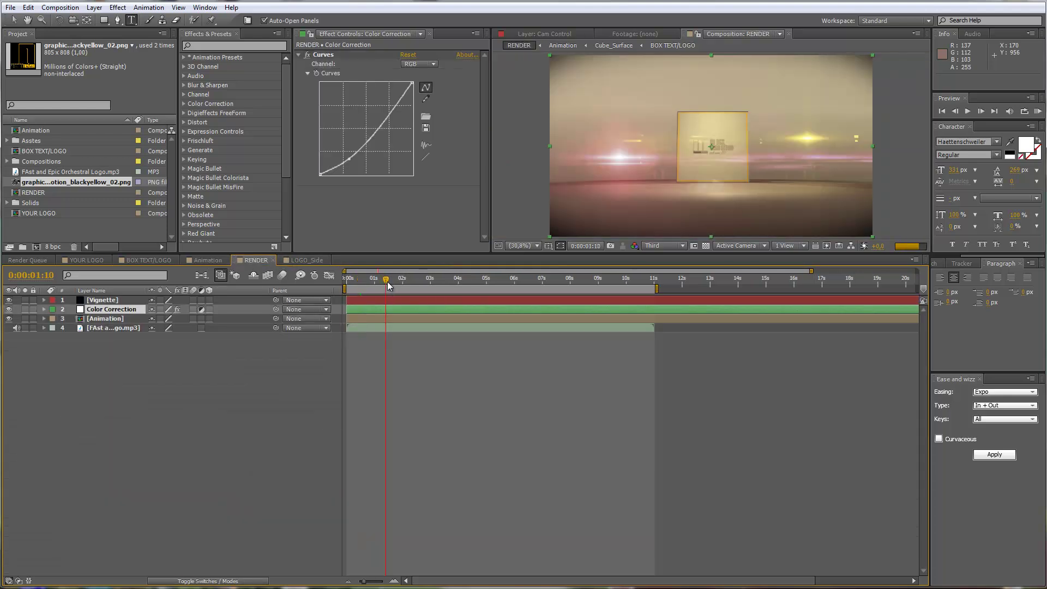
{"action": "left_click", "coordinate": [426, 281]}
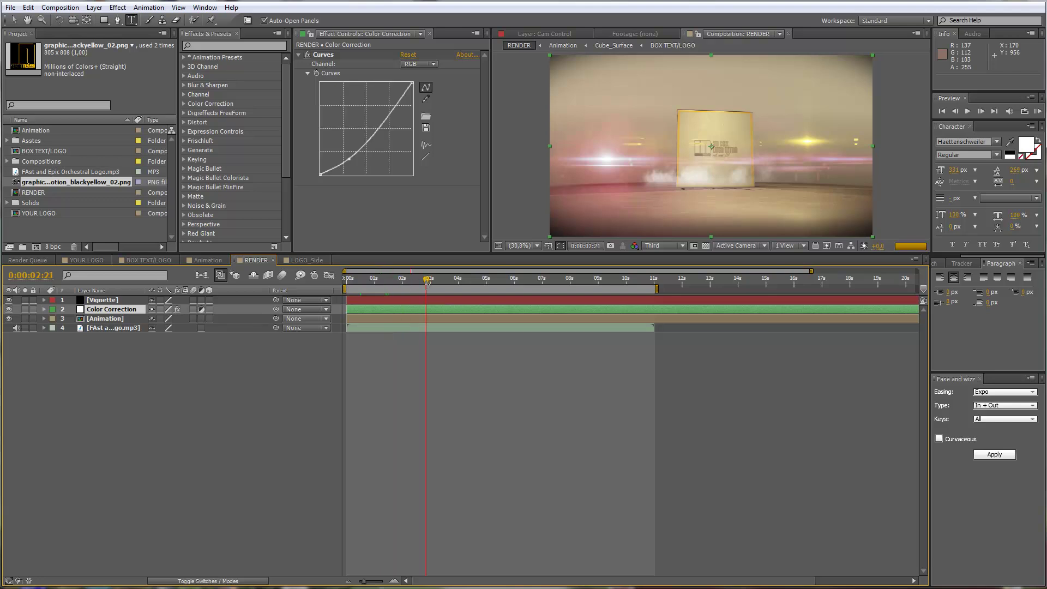
{"action": "left_click", "coordinate": [448, 281]}
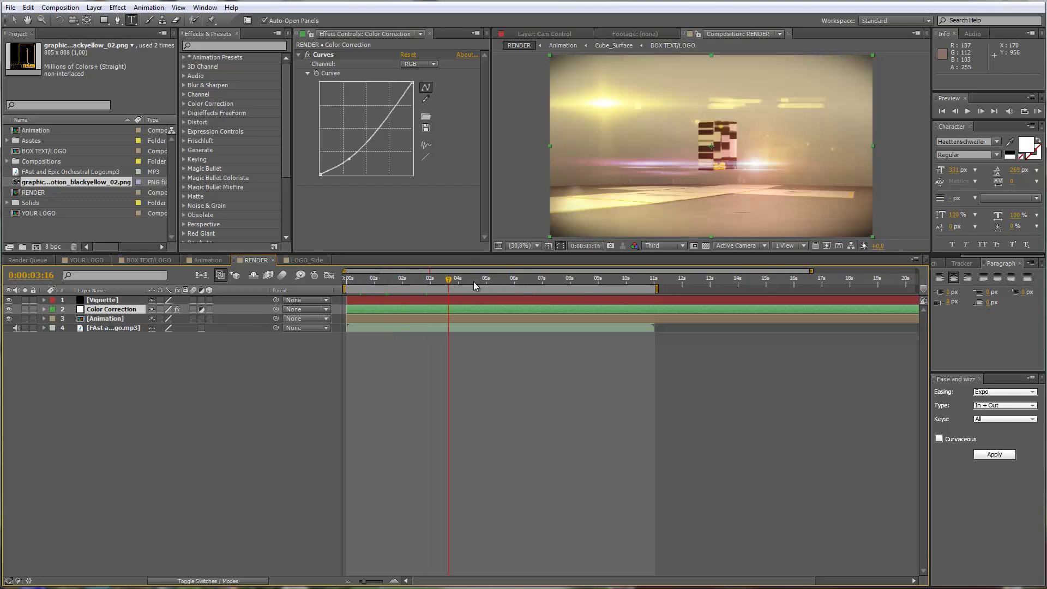
{"action": "left_click", "coordinate": [473, 281]}
{"action": "left_click", "coordinate": [504, 281]}
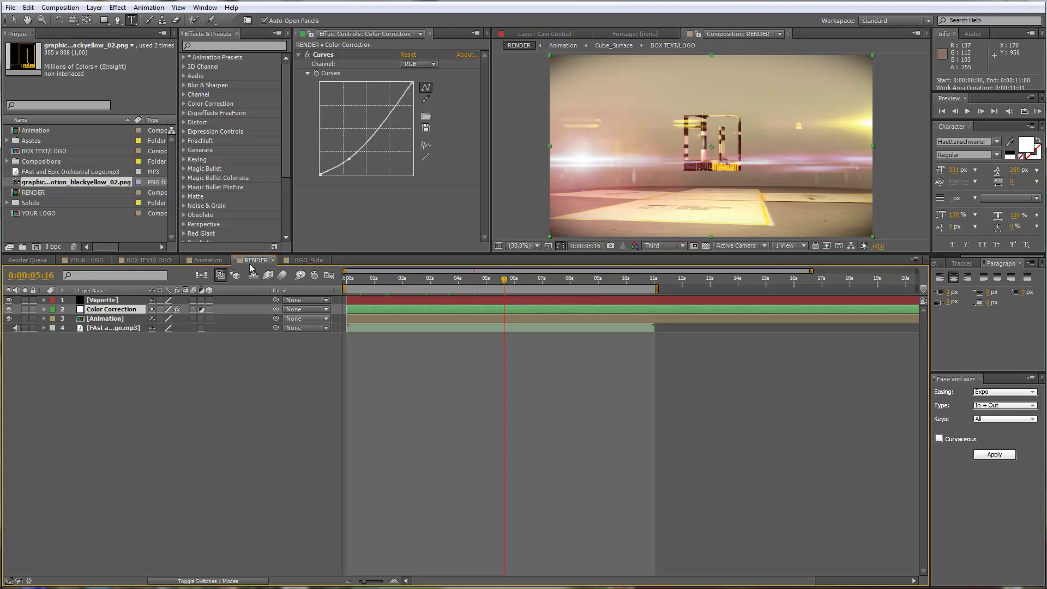
In Animation, give Light_front through Light_front 2 a Shadow Diffusion of 25, then return to RENDER
{"action": "left_click", "coordinate": [205, 260]}
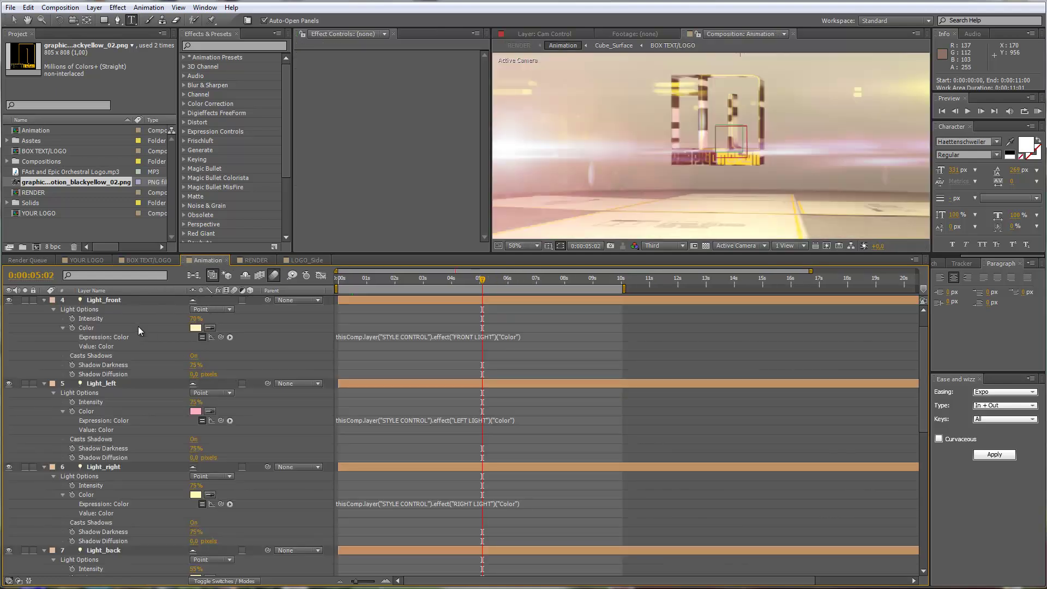
{"action": "left_click", "coordinate": [120, 300]}
{"action": "scroll", "coordinate": [117, 391], "scroll_direction": "down", "scroll_amount": 10}
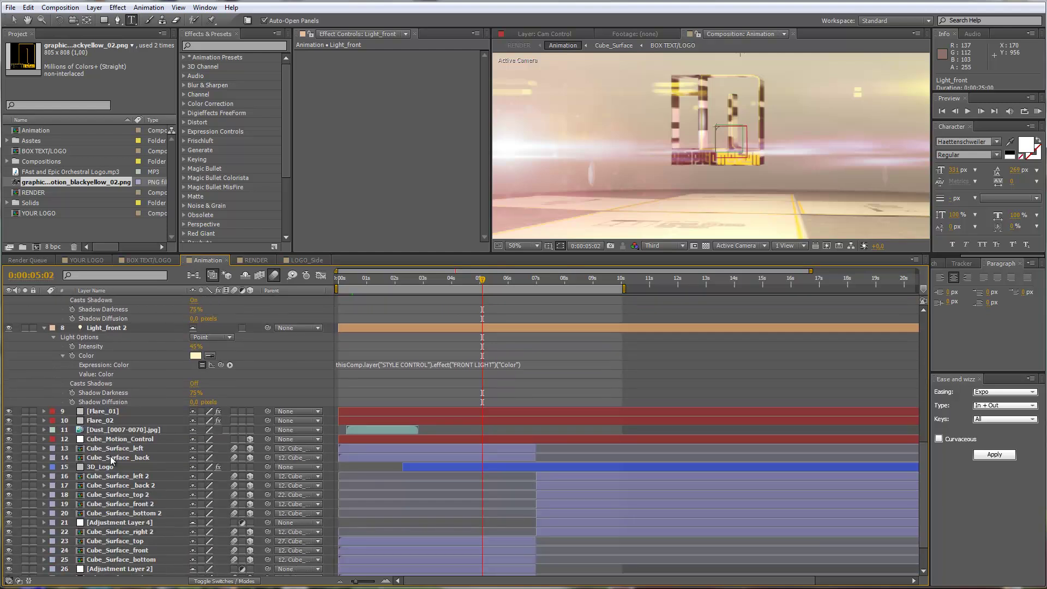
{"action": "left_click", "coordinate": [113, 327], "text": "shift"}
{"action": "scroll", "coordinate": [118, 338], "scroll_direction": "up", "scroll_amount": 10}
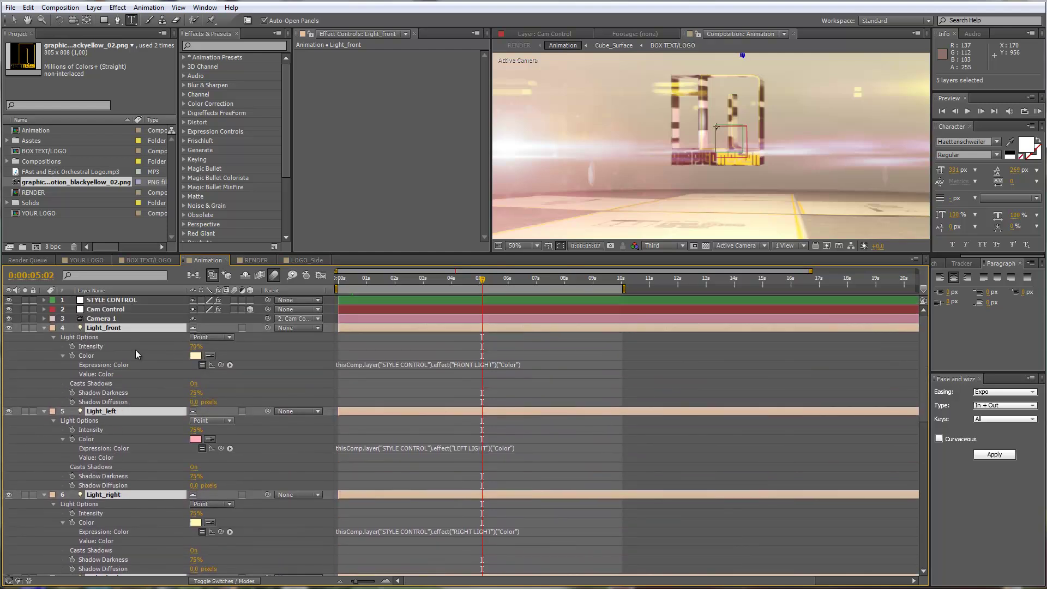
{"action": "left_click", "coordinate": [194, 402]}
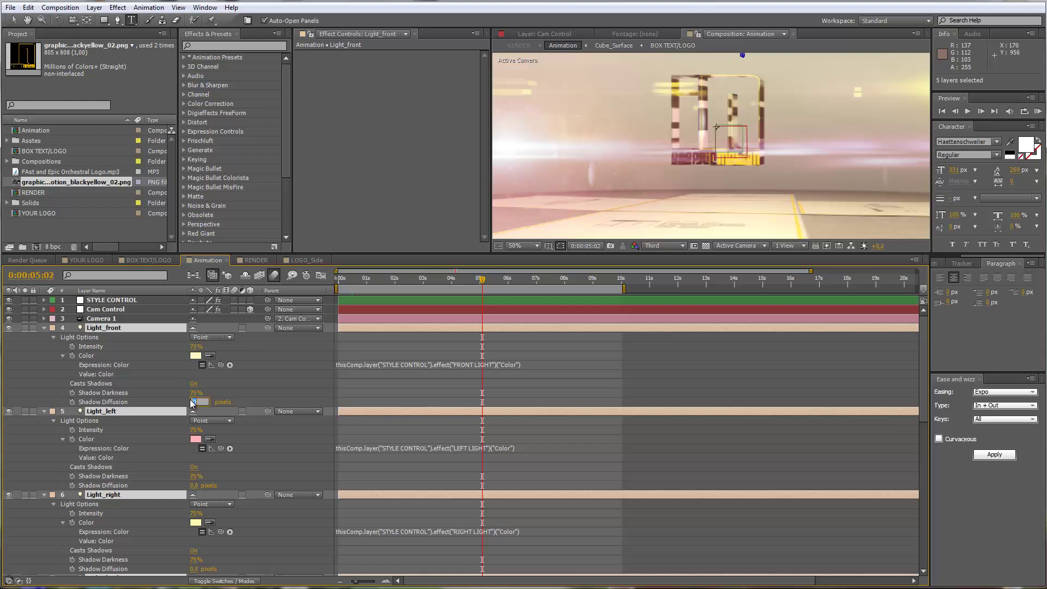
{"action": "type", "text": "25"}
{"action": "key", "text": "Return"}
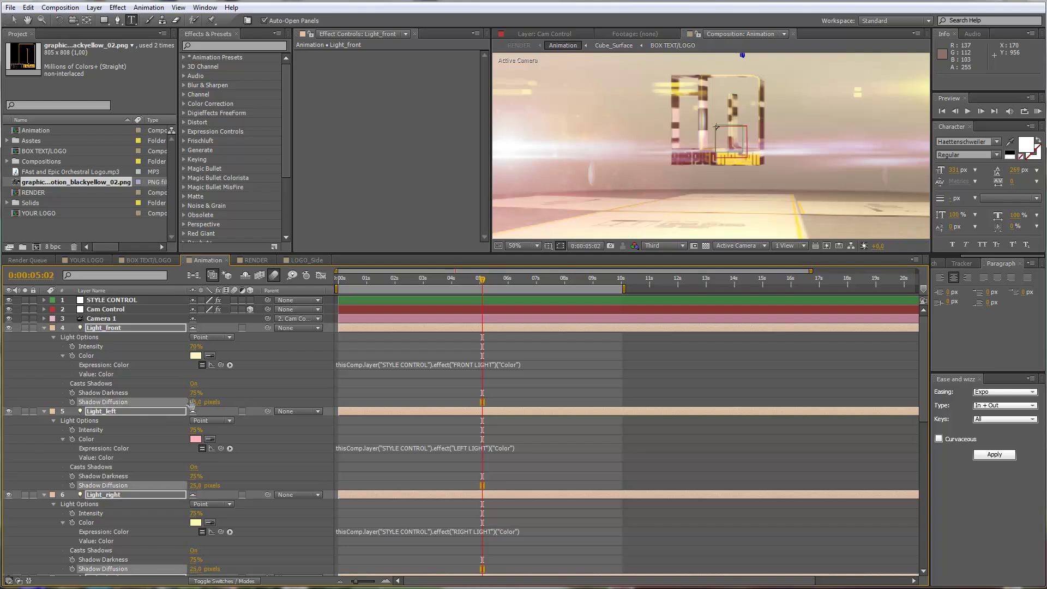
{"action": "left_click", "coordinate": [257, 260]}
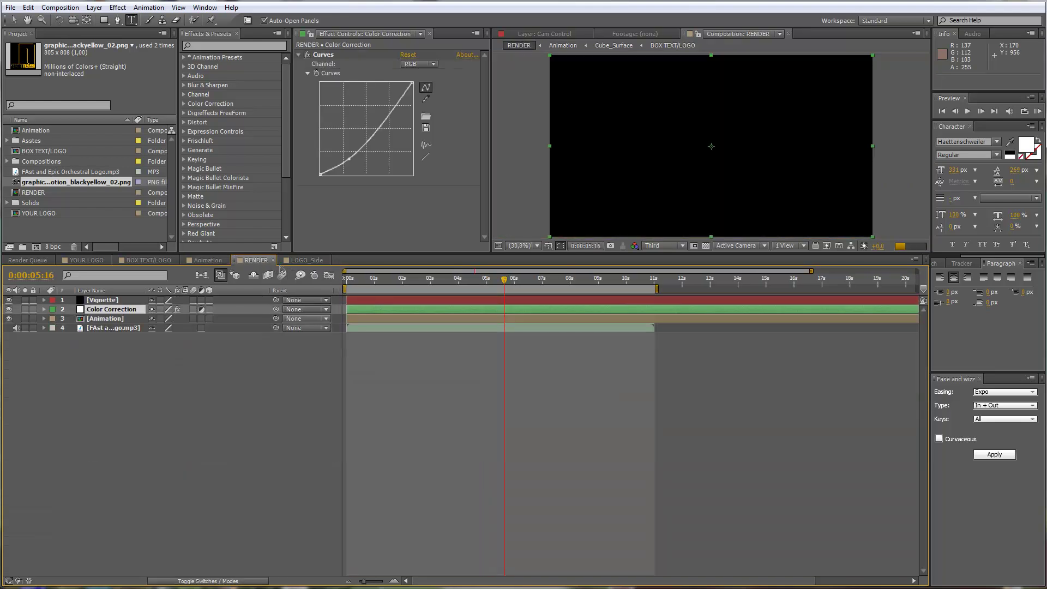
{"action": "left_click", "coordinate": [379, 279]}
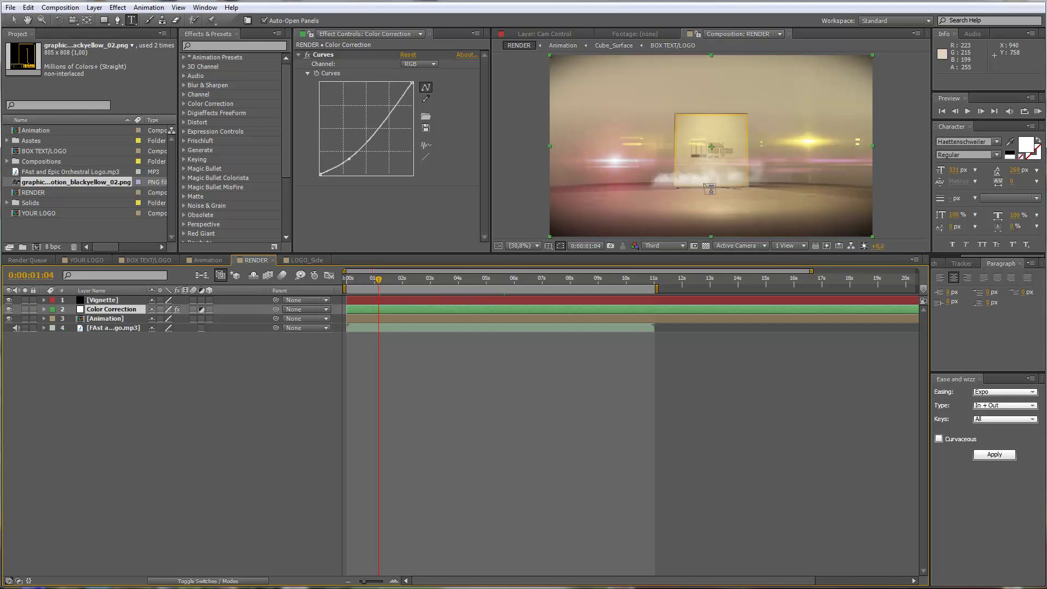
{"action": "key", "text": "KP_0"}
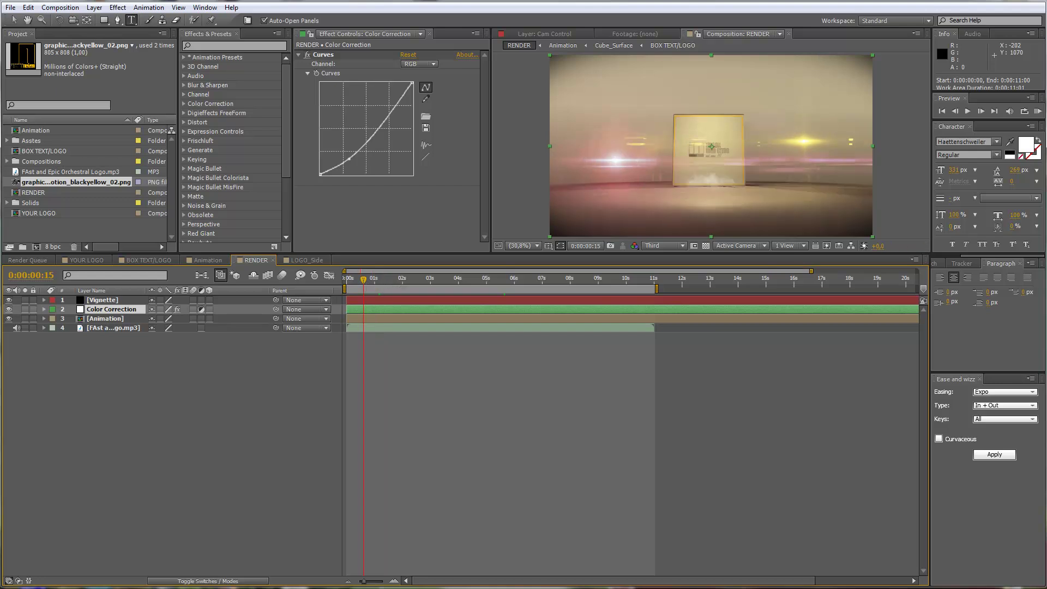
{"action": "left_click", "coordinate": [402, 284]}
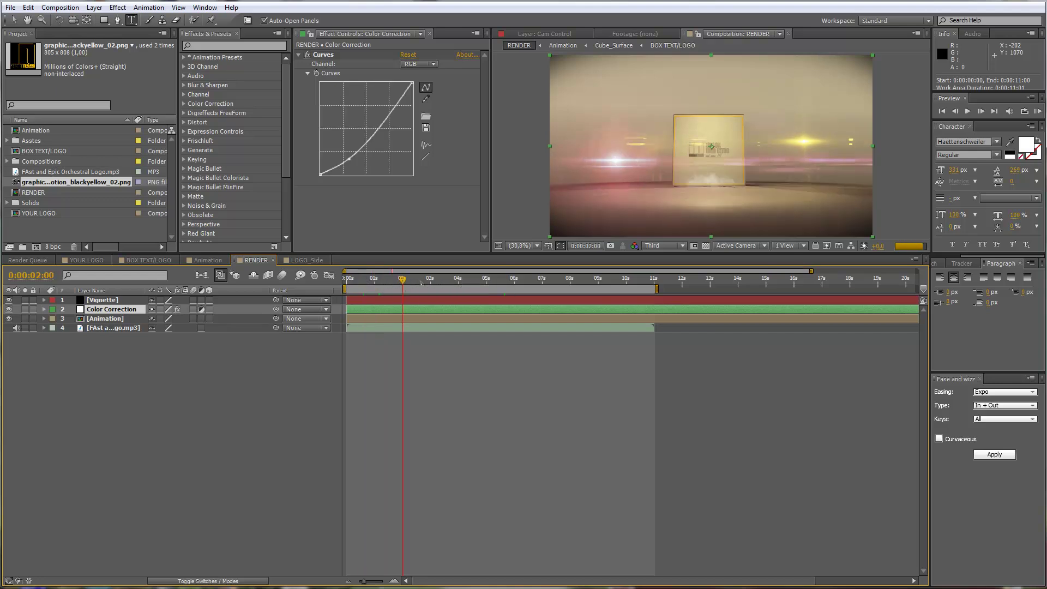
{"action": "left_click", "coordinate": [430, 281]}
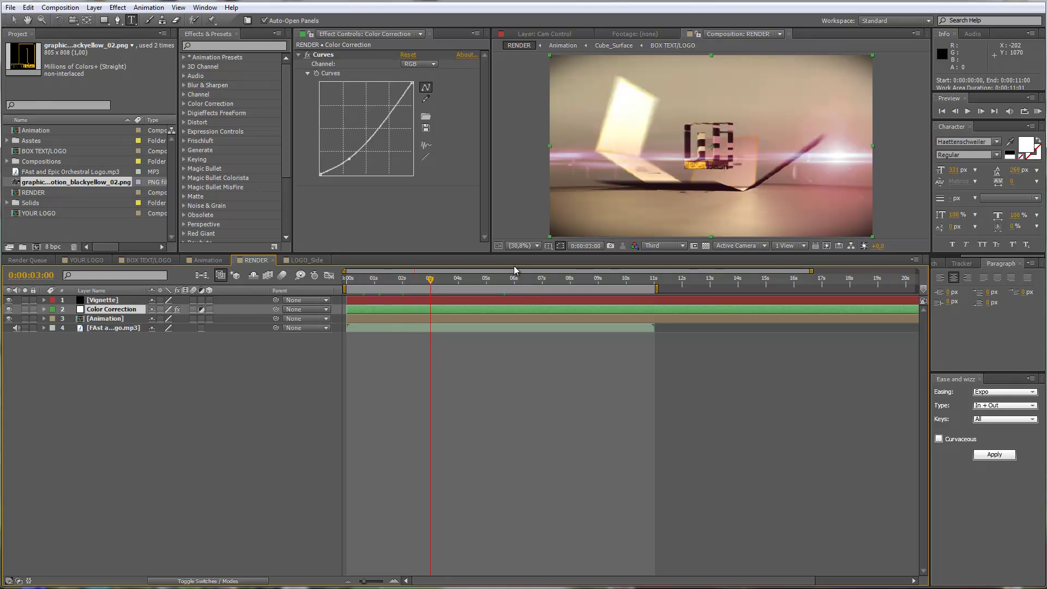
{"action": "left_click", "coordinate": [454, 281]}
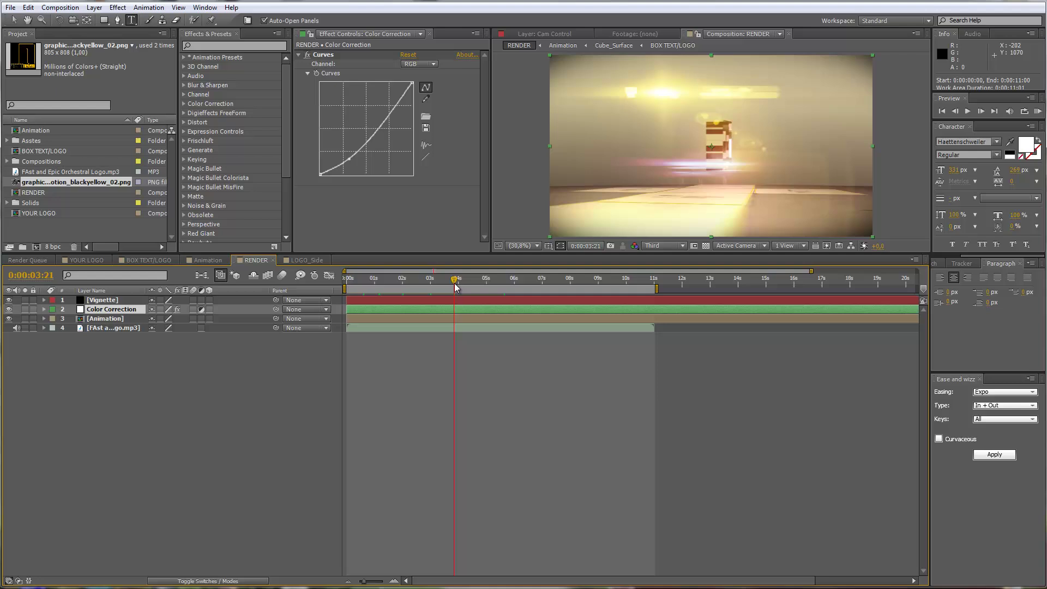
{"action": "left_click", "coordinate": [393, 281]}
{"action": "double_click", "coordinate": [105, 319]}
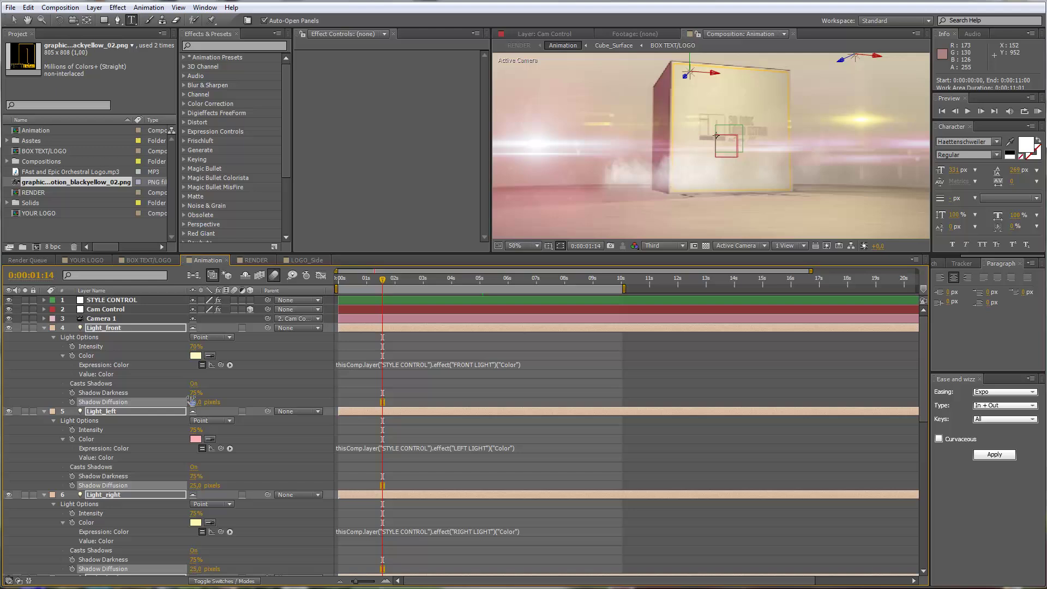
{"action": "left_click", "coordinate": [43, 327]}
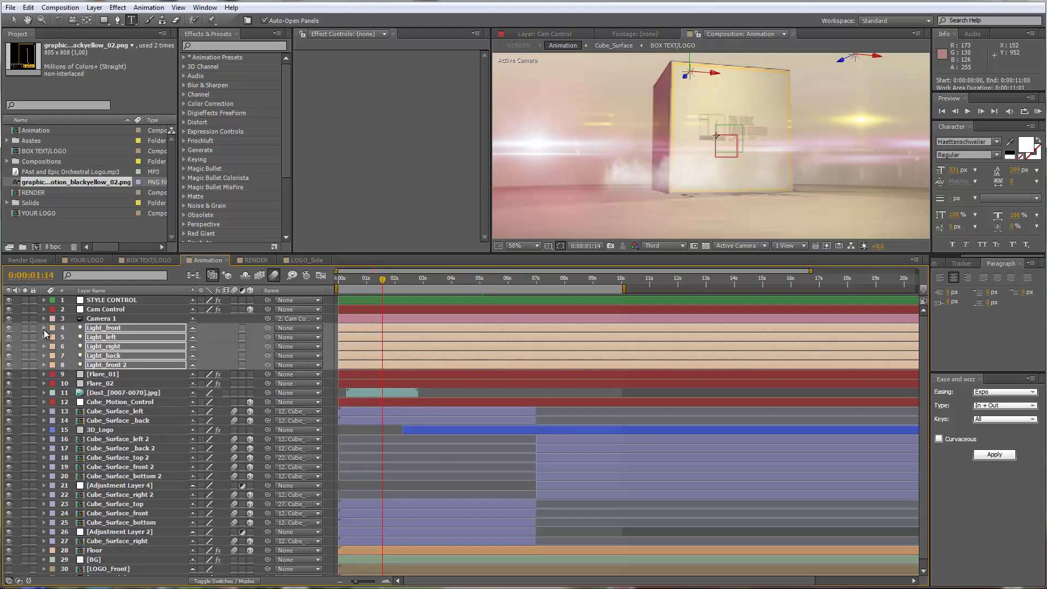
{"action": "left_click", "coordinate": [250, 261]}
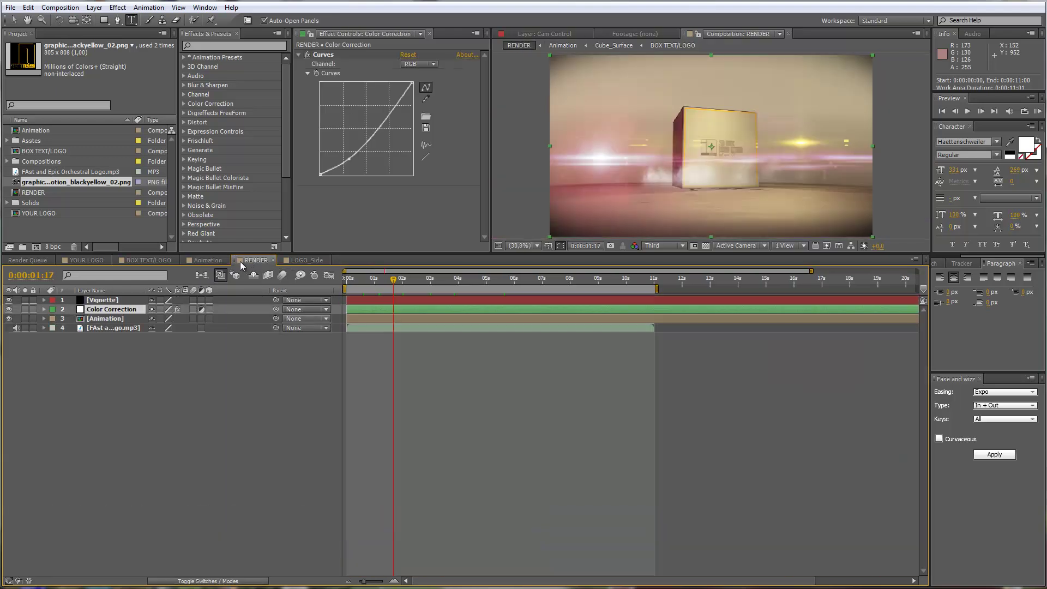
{"action": "left_click", "coordinate": [421, 279]}
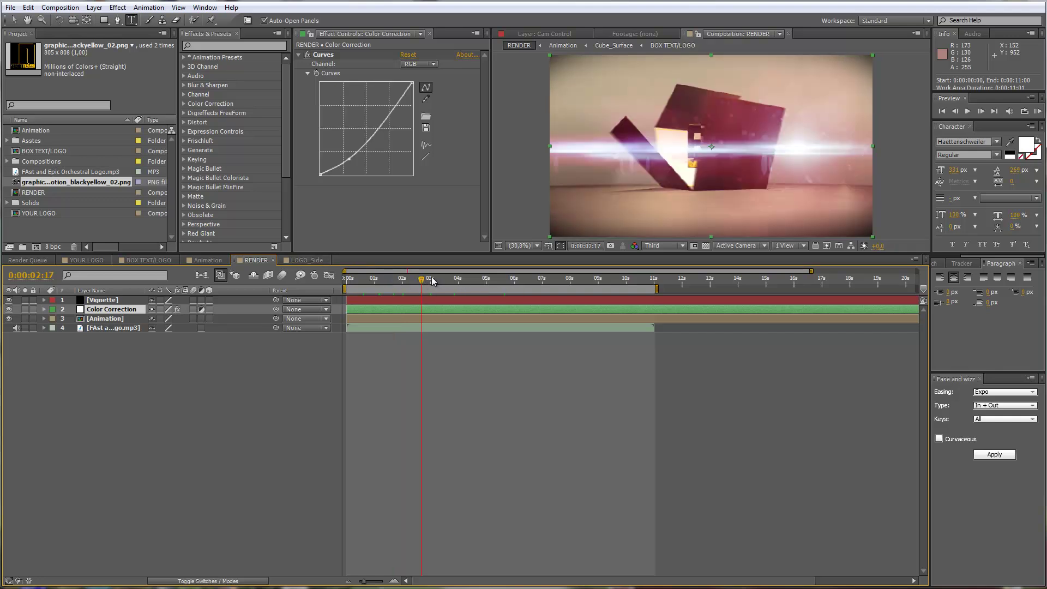
{"action": "left_click", "coordinate": [442, 279]}
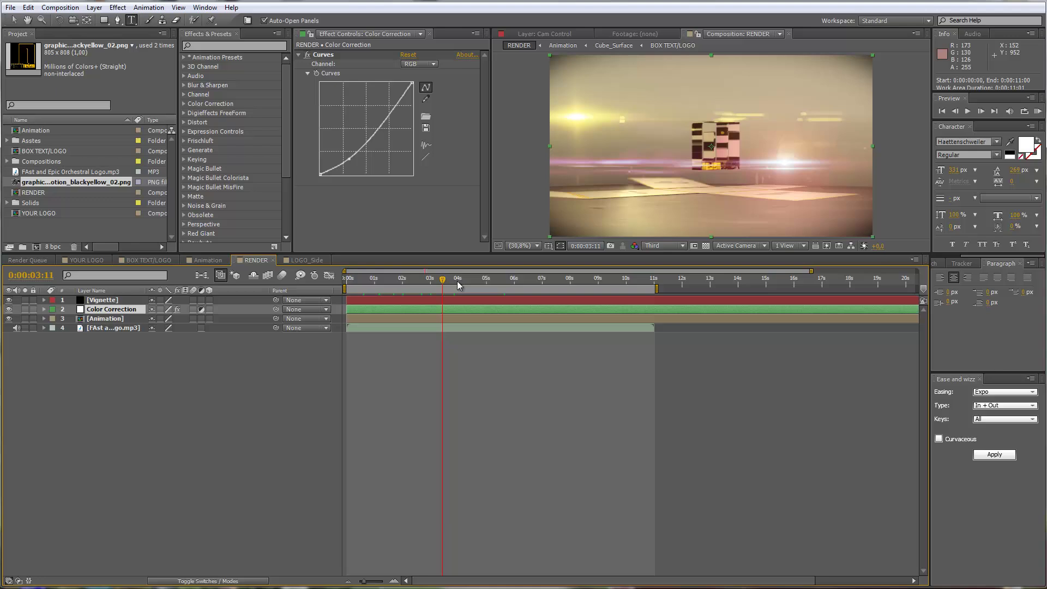
{"action": "left_click", "coordinate": [458, 279]}
{"action": "left_click", "coordinate": [477, 280]}
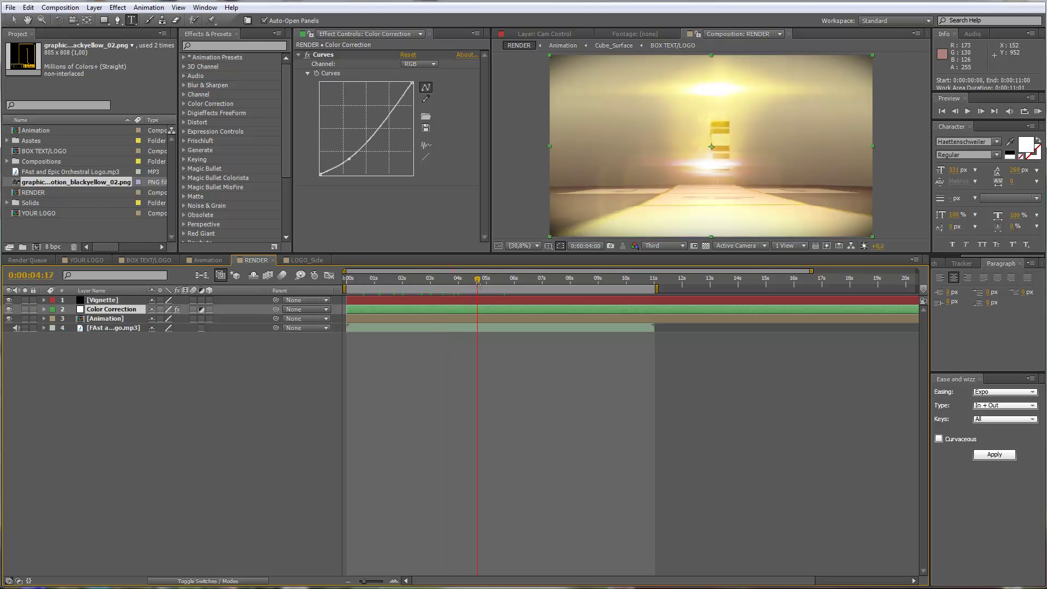
{"action": "left_click", "coordinate": [487, 279]}
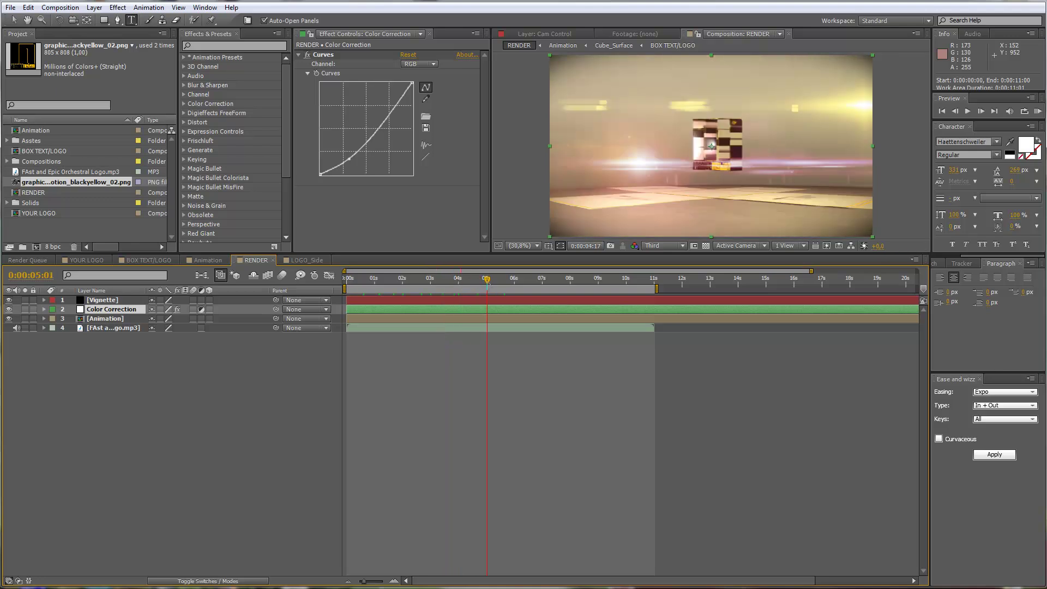
{"action": "left_click", "coordinate": [515, 281]}
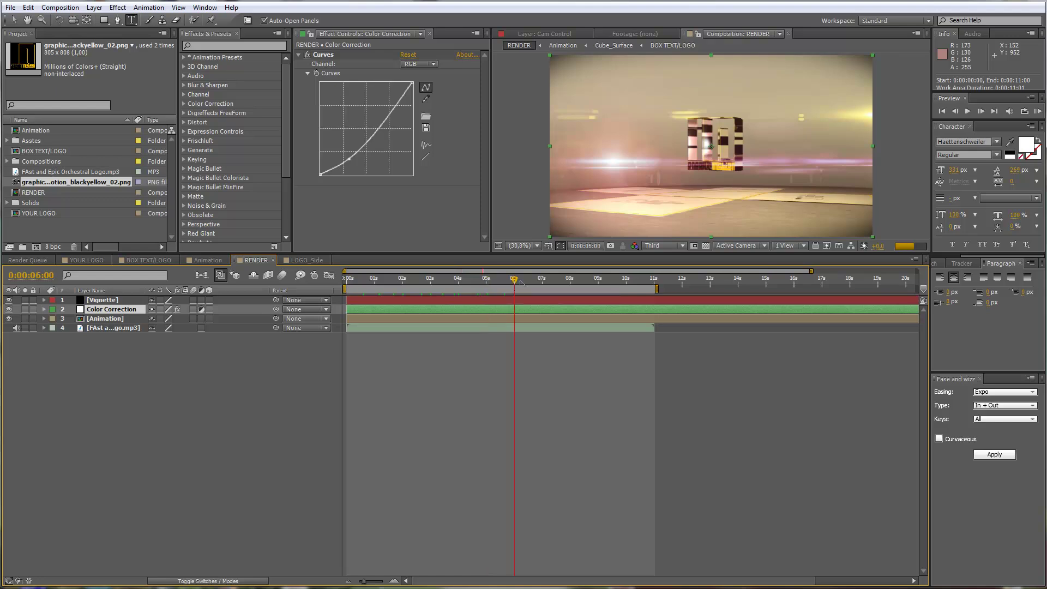